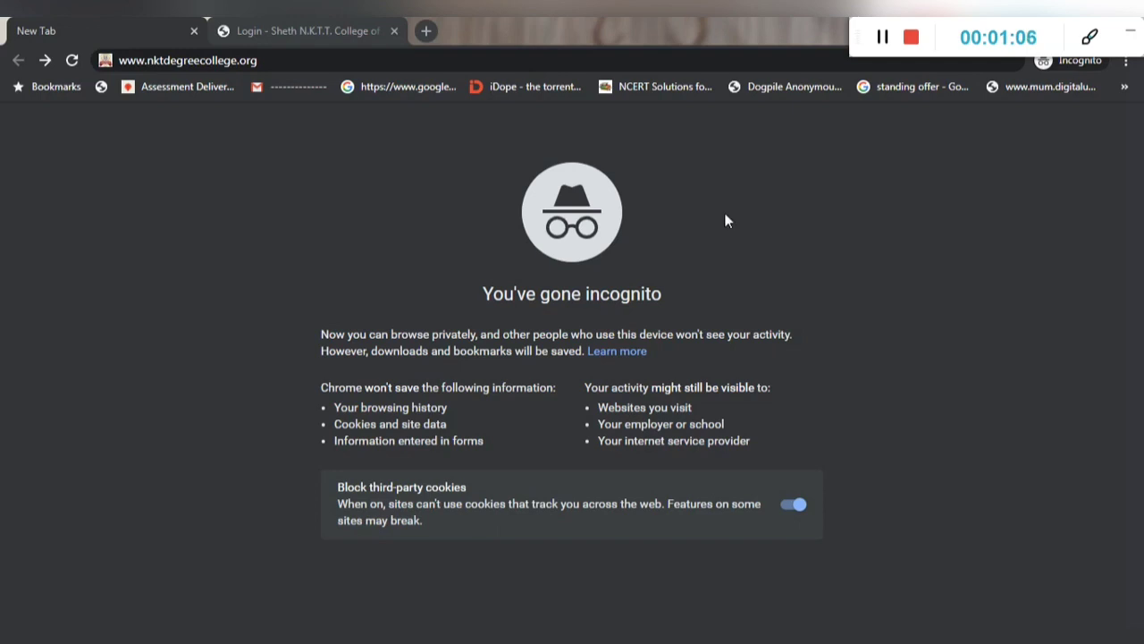
pyautogui.click(464, 64)
pyautogui.press('Return')
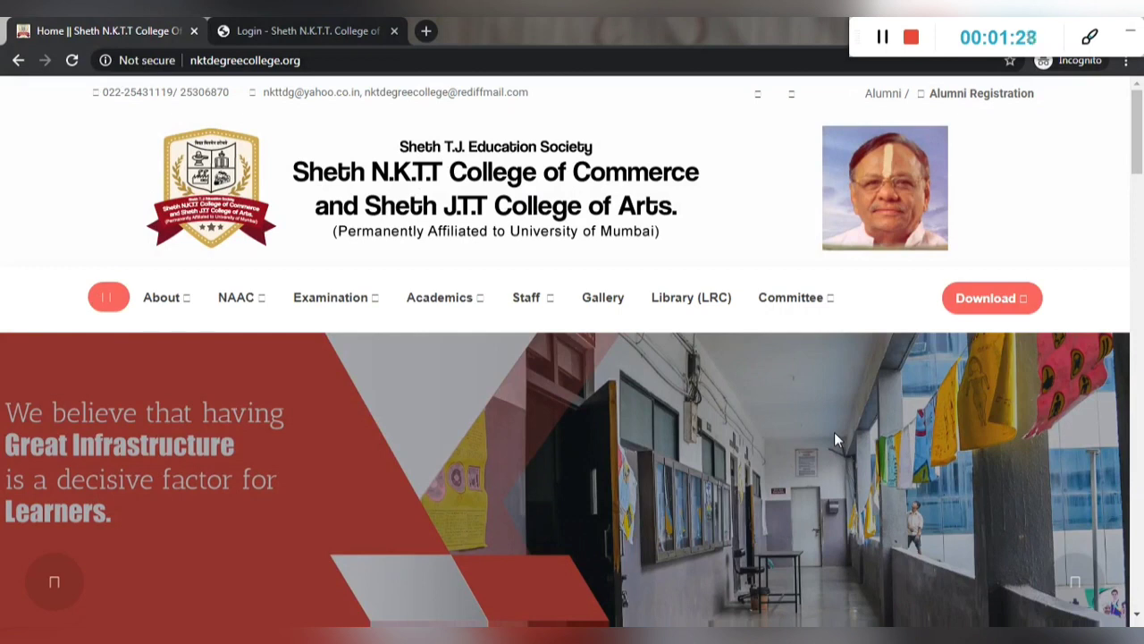
pyautogui.scroll(-2, 835, 432)
pyautogui.scroll(1, 835, 432)
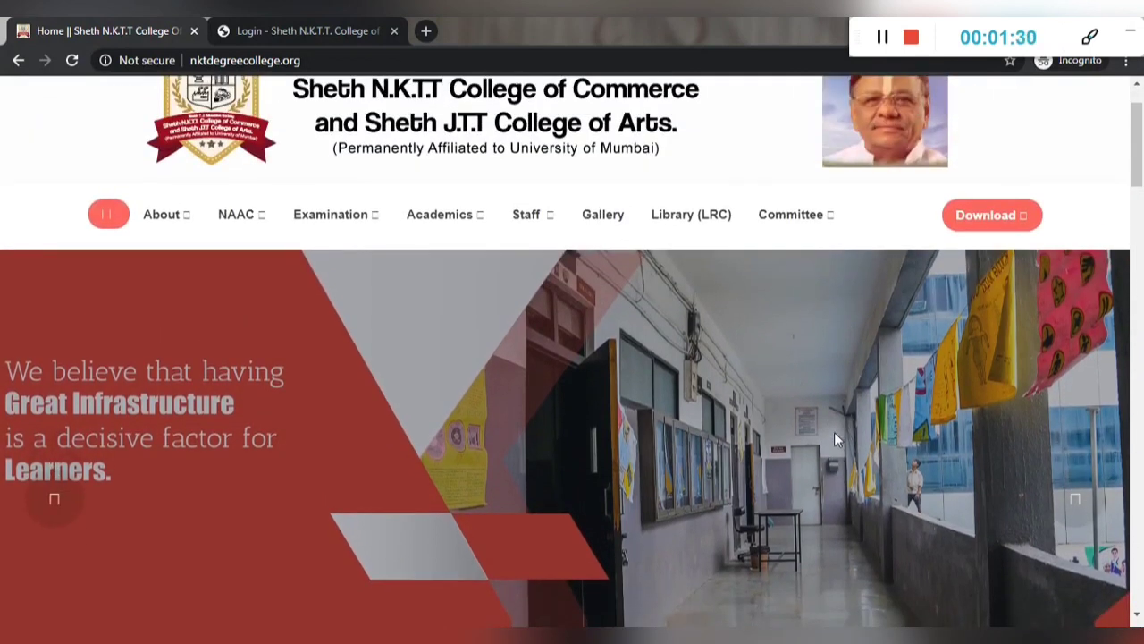
pyautogui.scroll(-7, 617, 406)
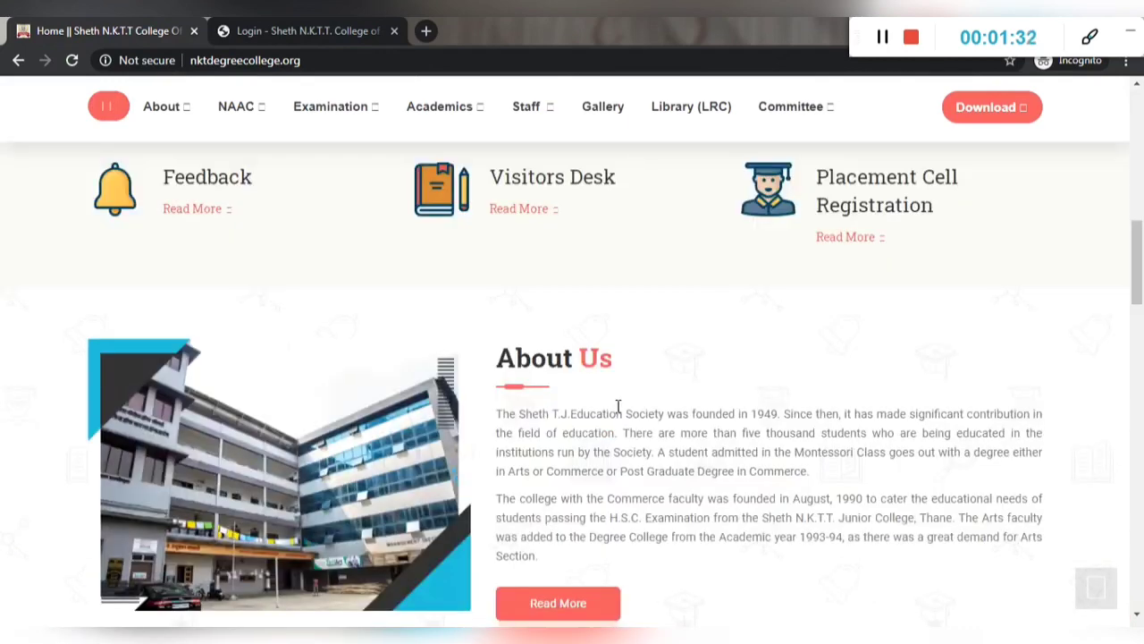
pyautogui.scroll(-9, 617, 406)
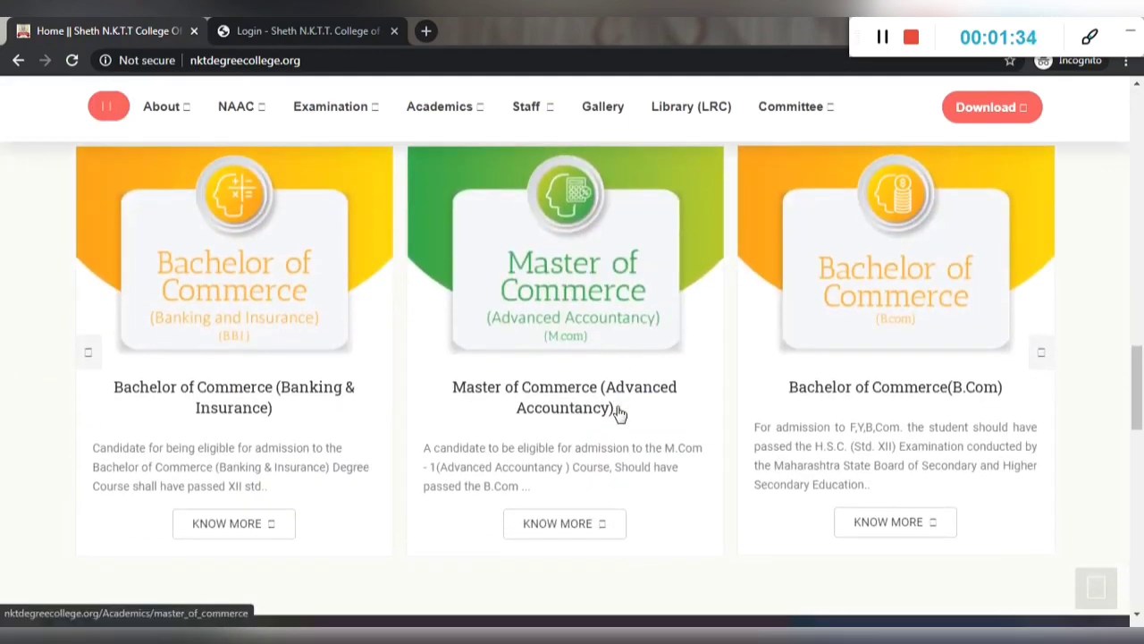
pyautogui.scroll(-5, 619, 411)
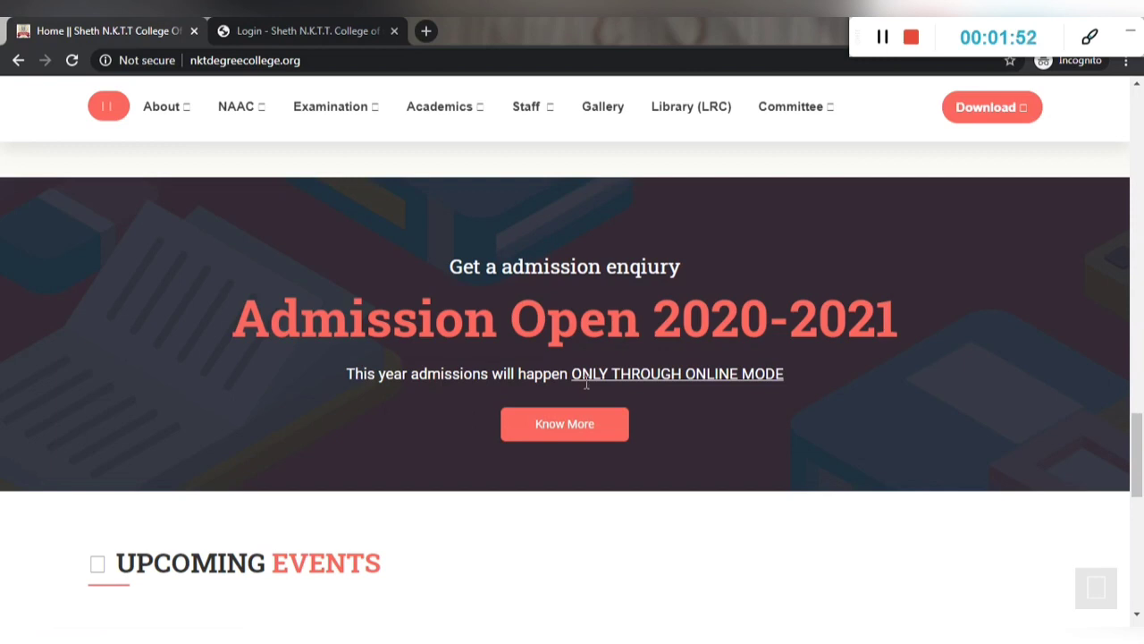
pyautogui.click(537, 438)
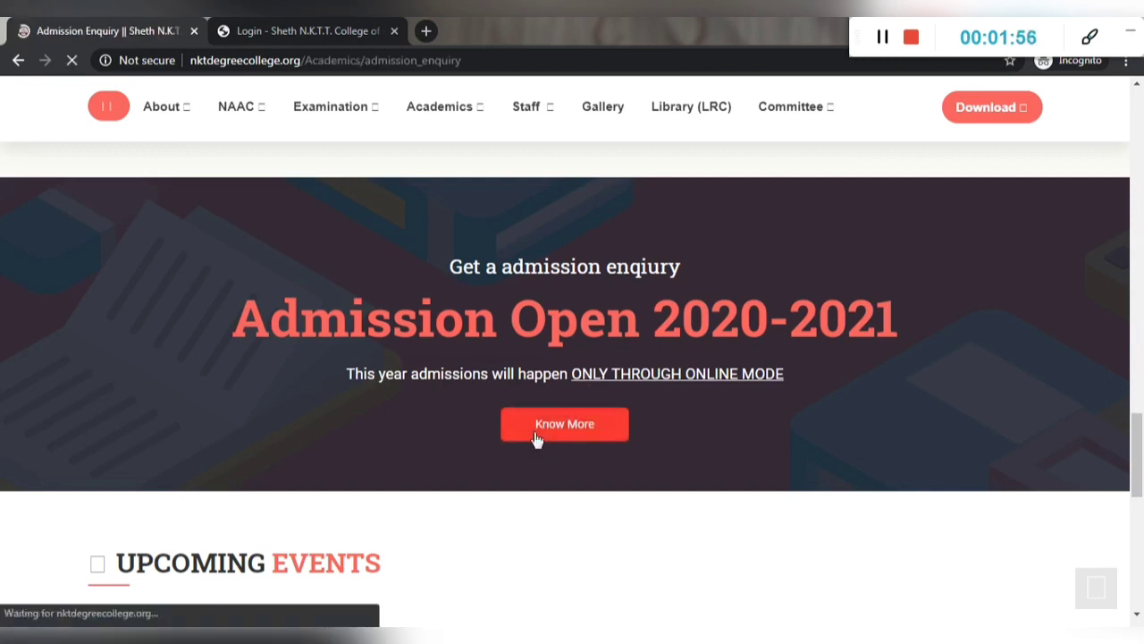
# Step: Look over the admission links offered on the Admission Enquiry page, from Admission Procedure to Google Form Link
pyautogui.moveTo(480, 309)
pyautogui.scroll(-6, 480, 309)
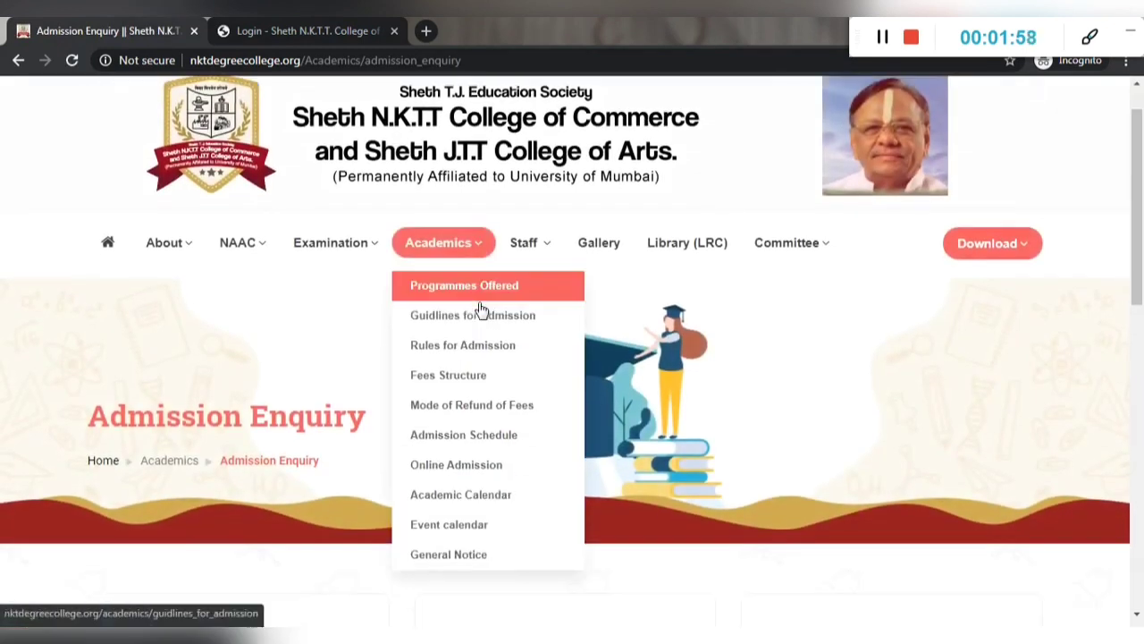
pyautogui.scroll(-2, 488, 357)
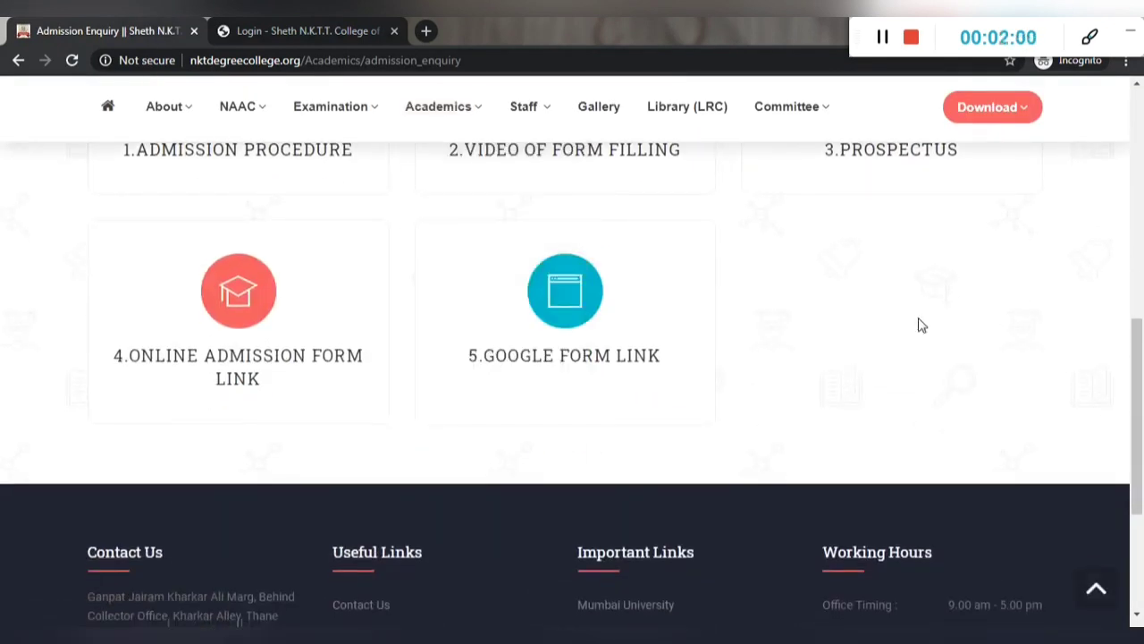
pyautogui.scroll(2, 920, 325)
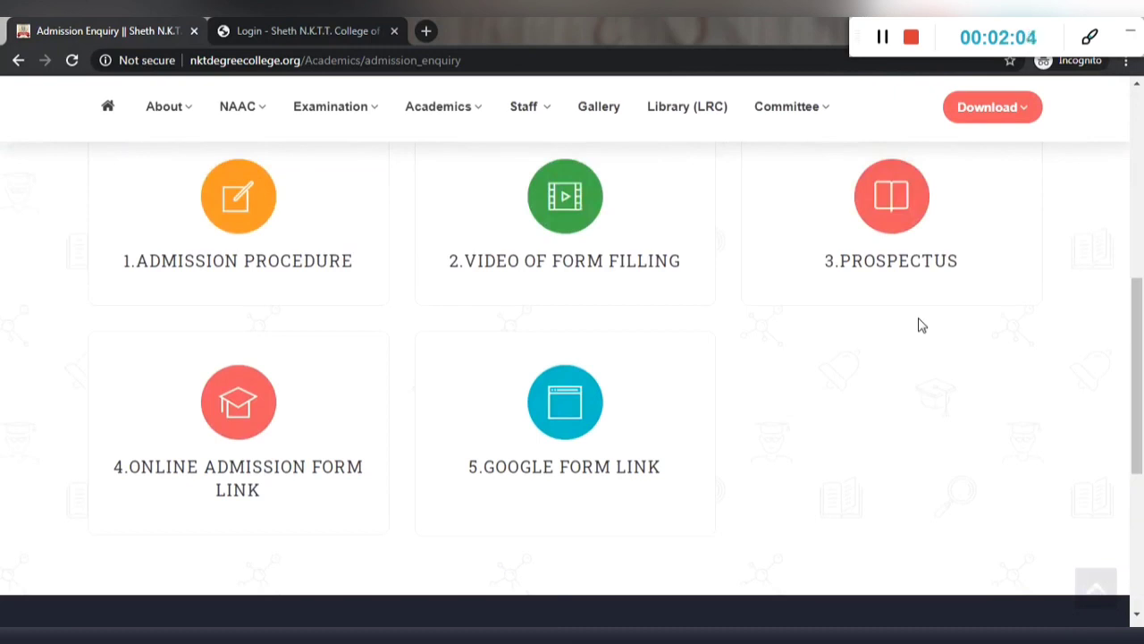
pyautogui.scroll(4, 923, 326)
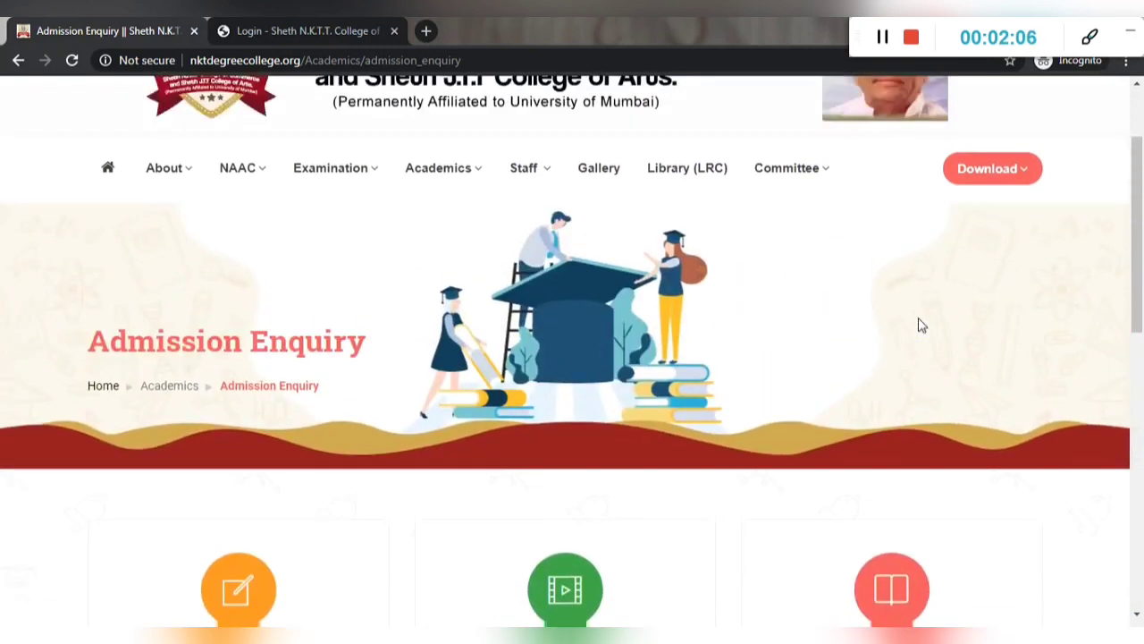
pyautogui.scroll(2, 921, 324)
# Step: Return to the college home page and open Online Admission from the Academics section
pyautogui.click(230, 183)
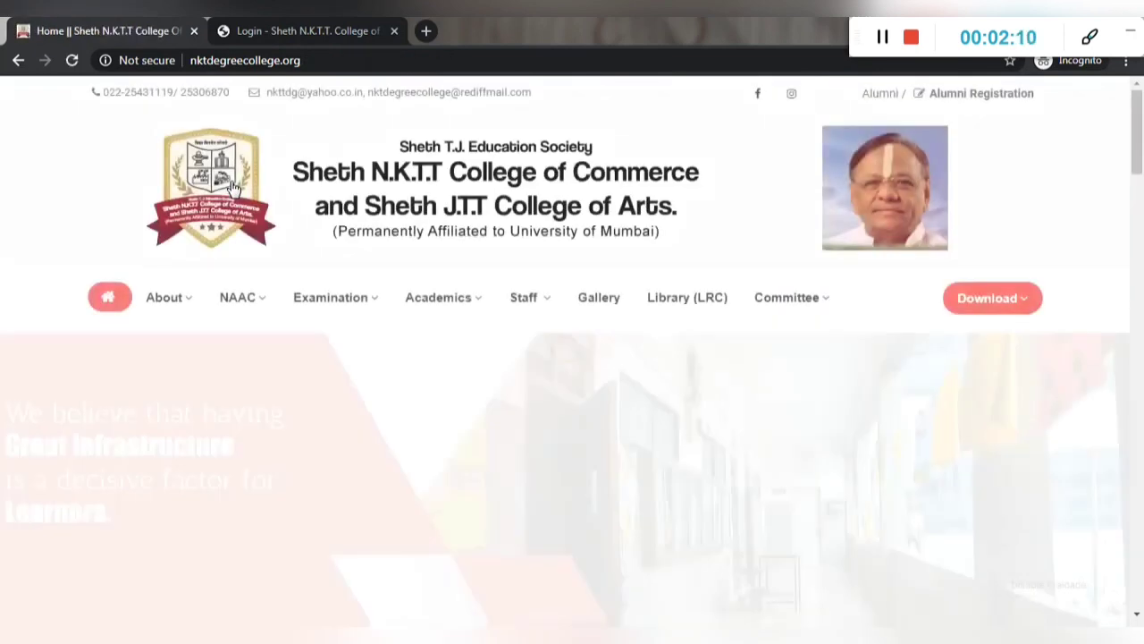
pyautogui.scroll(-10, 290, 326)
pyautogui.scroll(10, 290, 332)
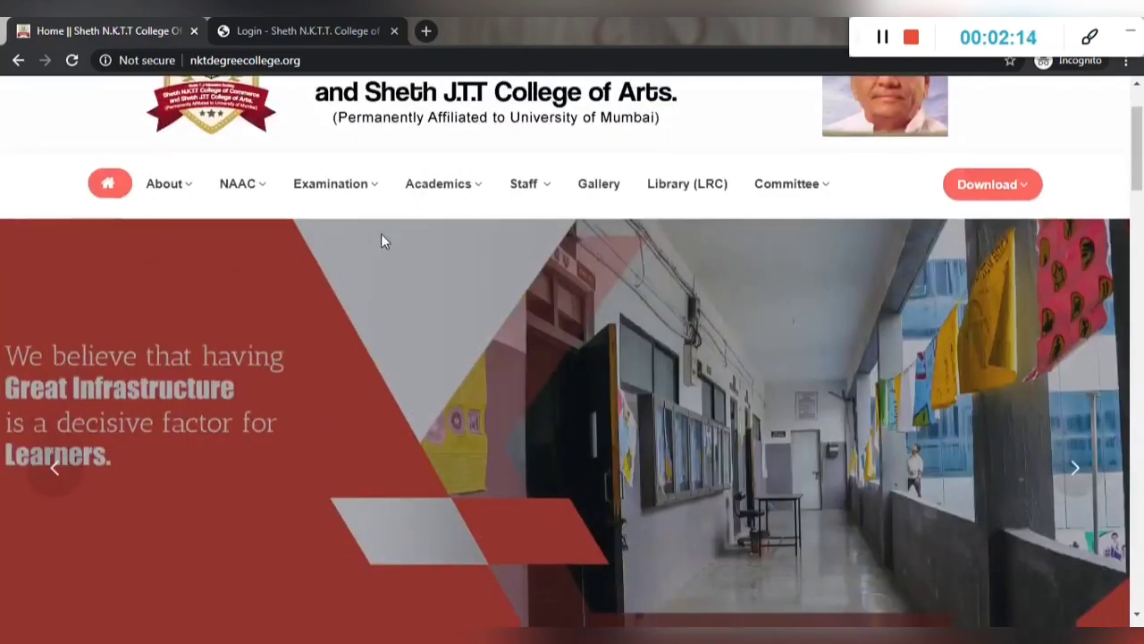
pyautogui.moveTo(427, 199)
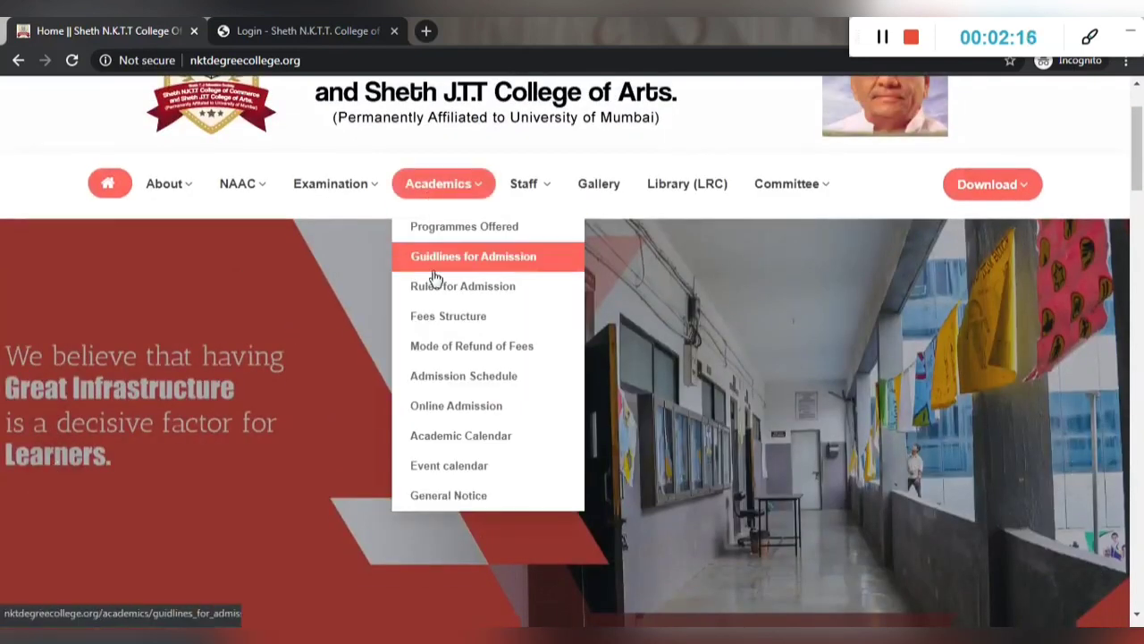
pyautogui.click(449, 407)
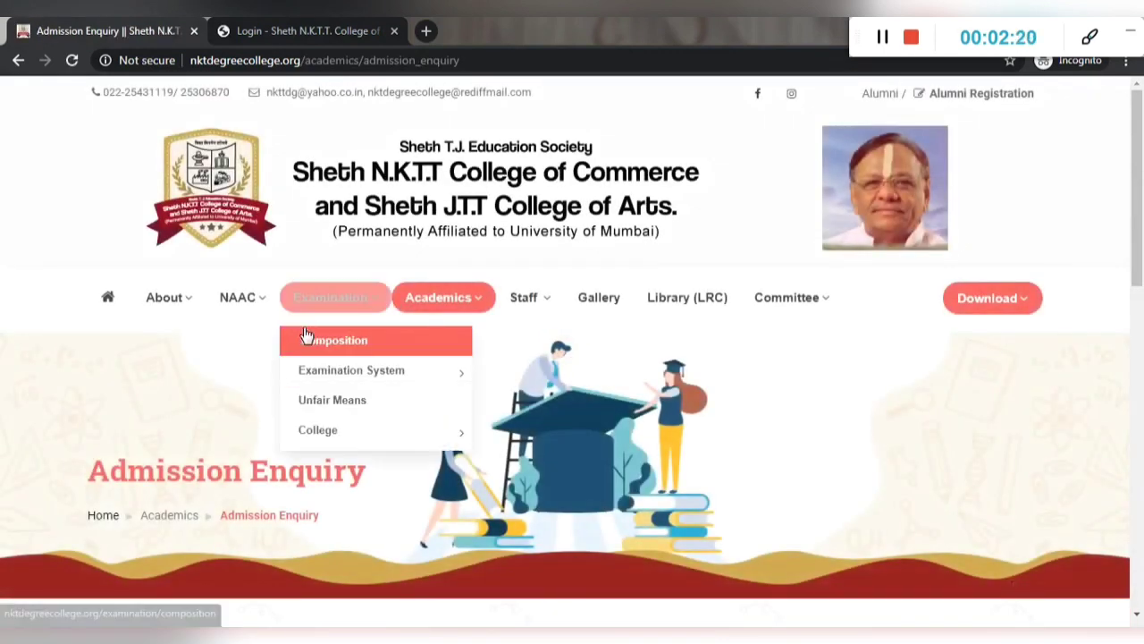
# Step: Open the Admission Procedure document and skim through its steps for the online admission process
pyautogui.scroll(-4, 301, 332)
pyautogui.scroll(-1, 308, 444)
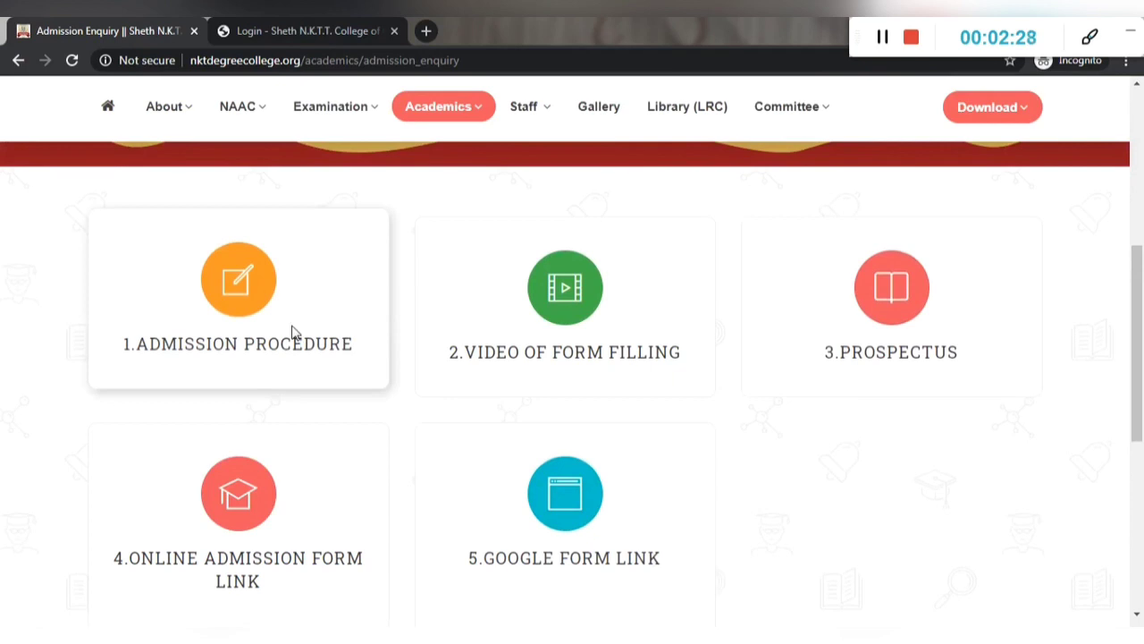
pyautogui.click(249, 292)
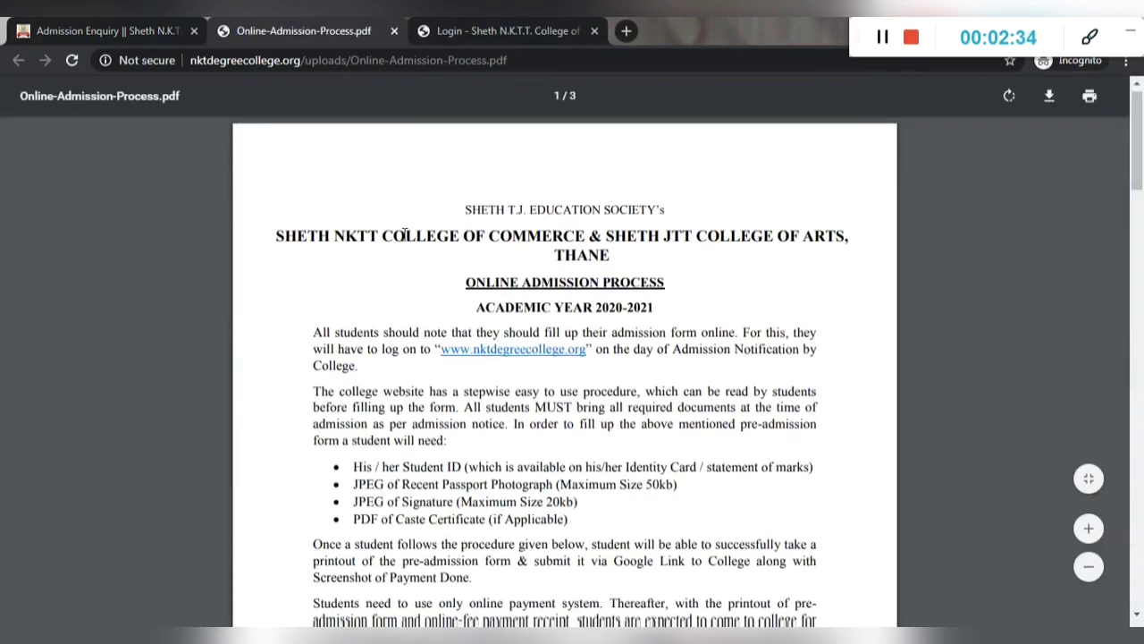
pyautogui.scroll(-10, 405, 235)
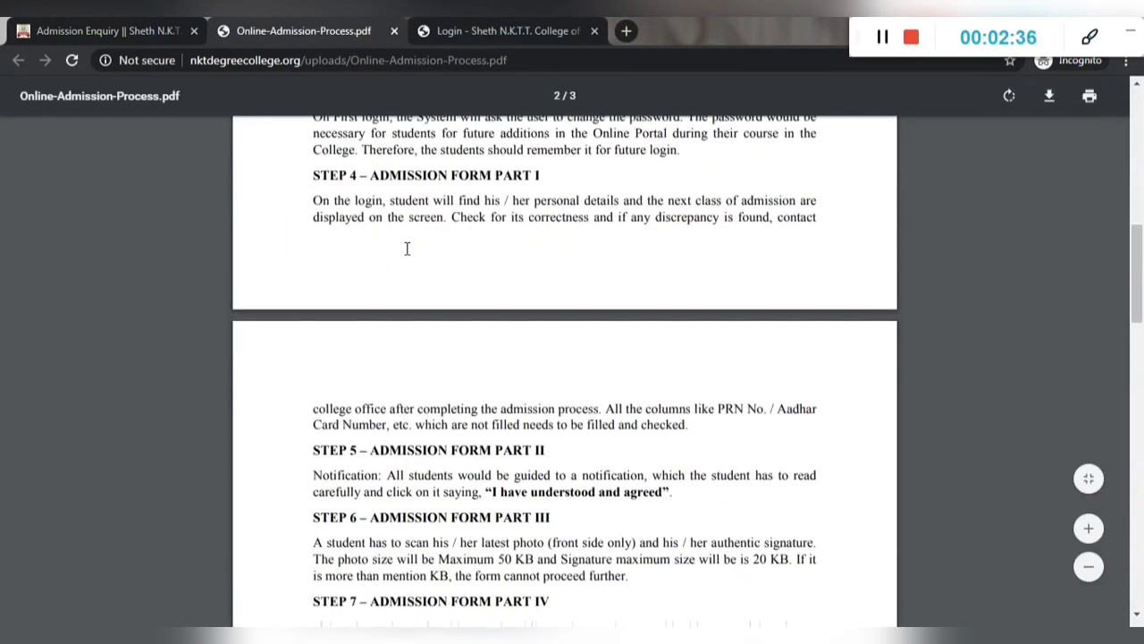
pyautogui.scroll(-7, 406, 248)
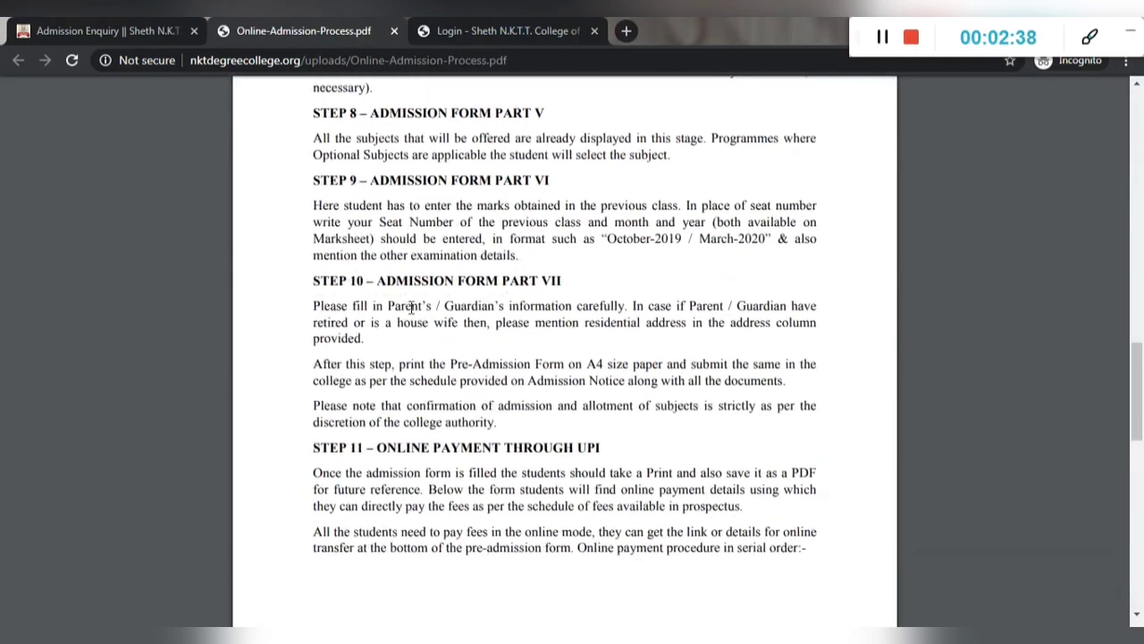
pyautogui.scroll(-3, 412, 306)
pyautogui.scroll(4, 411, 306)
pyautogui.scroll(15, 411, 306)
# Step: Go back to the Admission Enquiry page, open the Prospectus, and skim its opening pages up to the rules of admissions
pyautogui.click(134, 32)
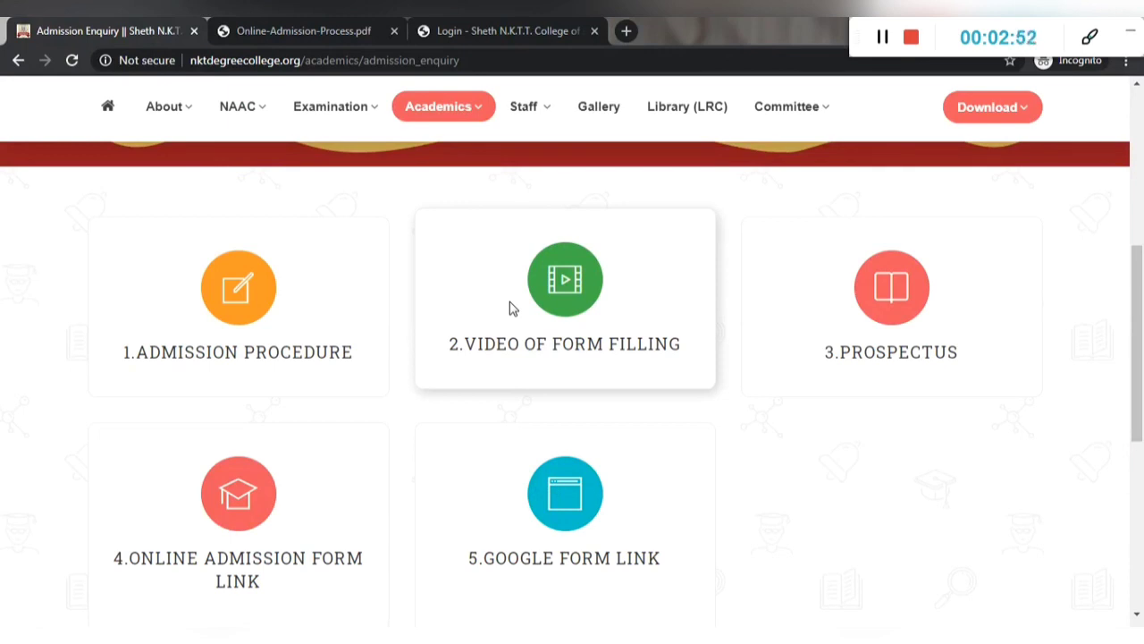
pyautogui.click(918, 283)
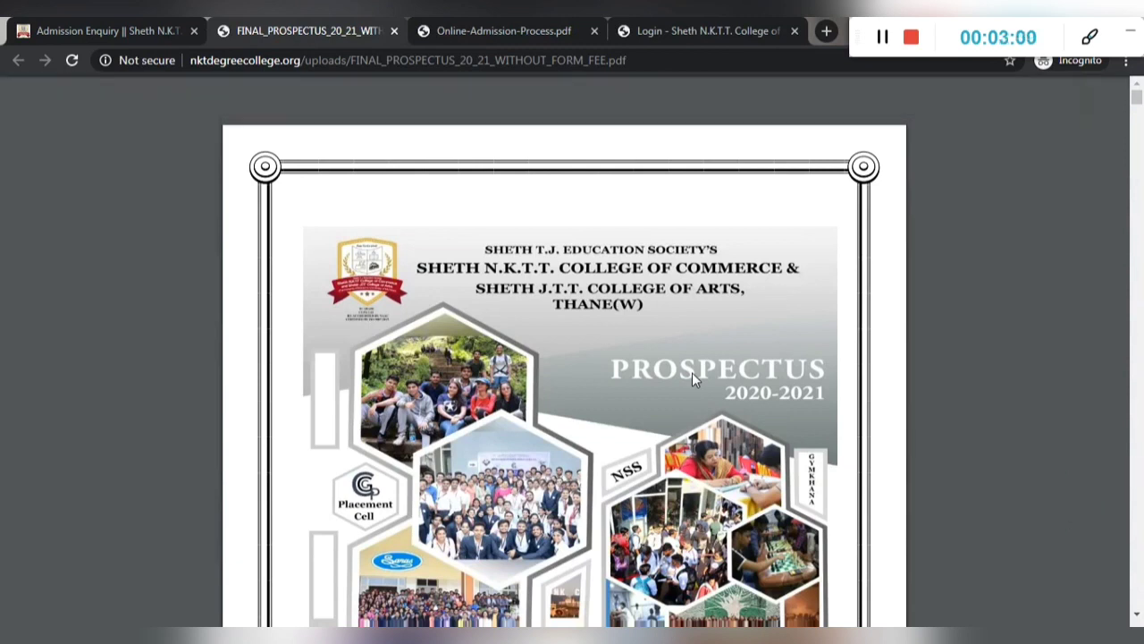
pyautogui.scroll(-3, 692, 372)
pyautogui.scroll(-3, 692, 379)
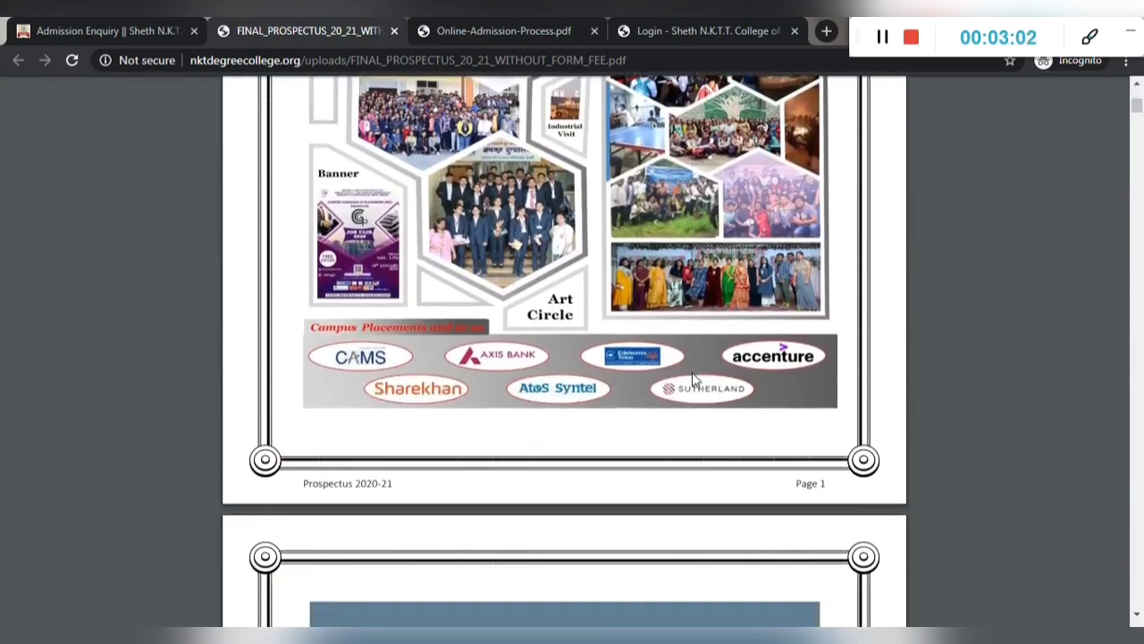
pyautogui.scroll(-2, 692, 379)
pyautogui.scroll(-7, 695, 379)
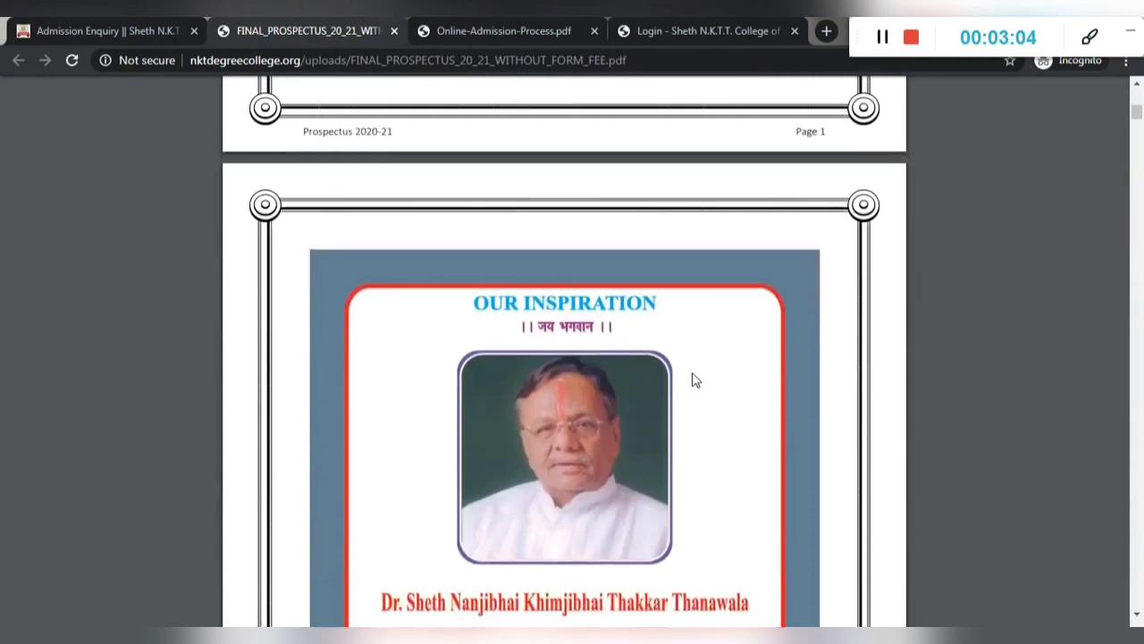
pyautogui.scroll(-7, 695, 380)
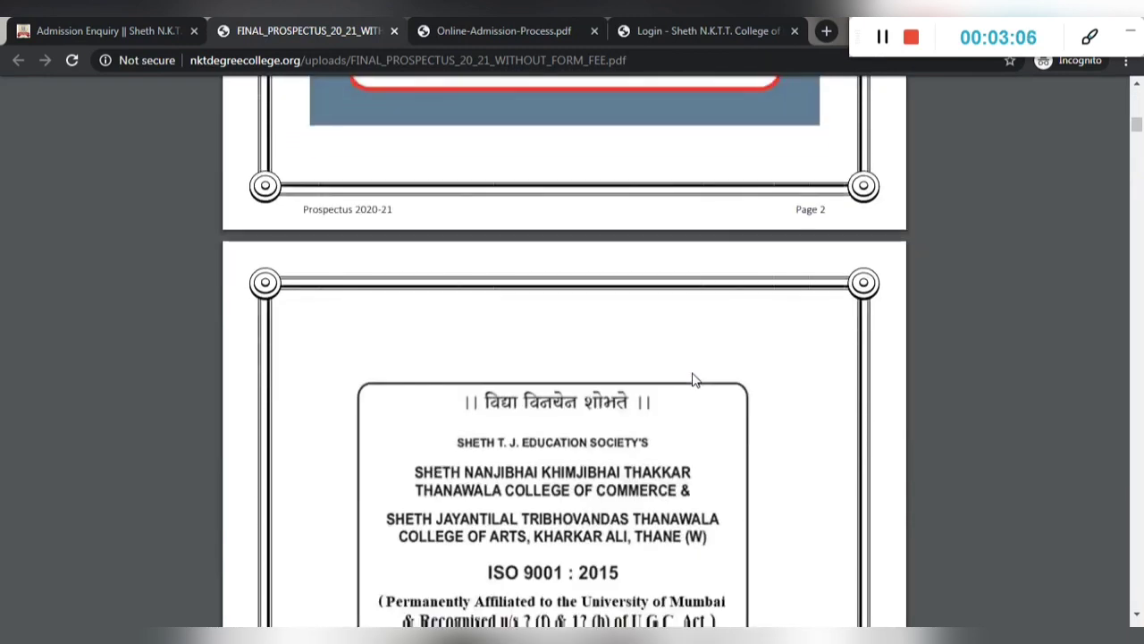
pyautogui.scroll(-7, 695, 379)
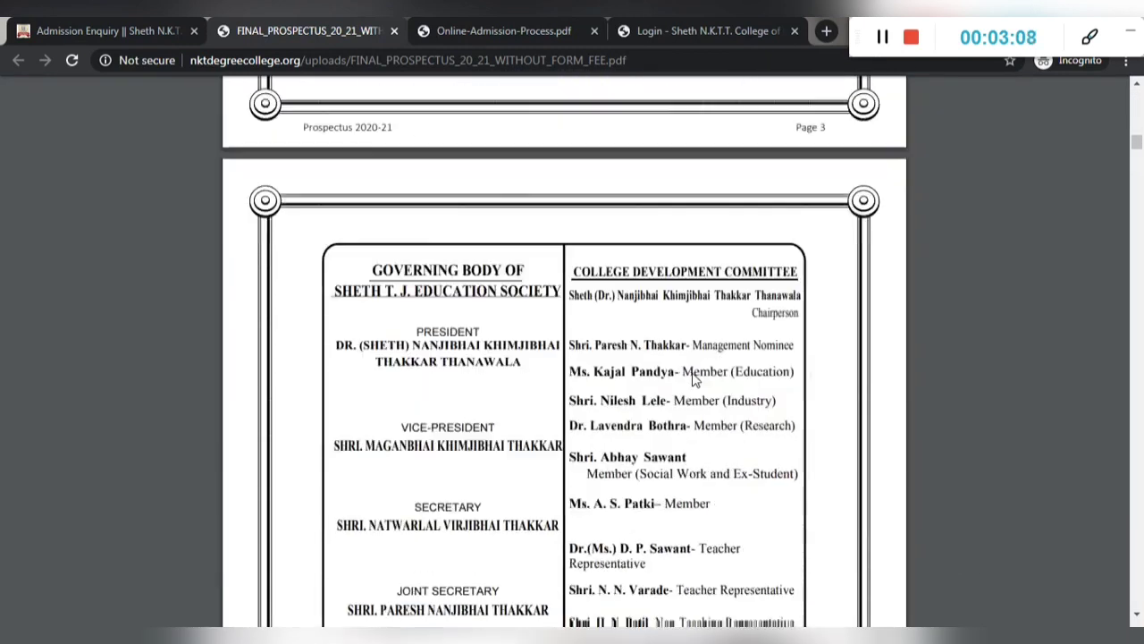
pyautogui.scroll(-7, 695, 379)
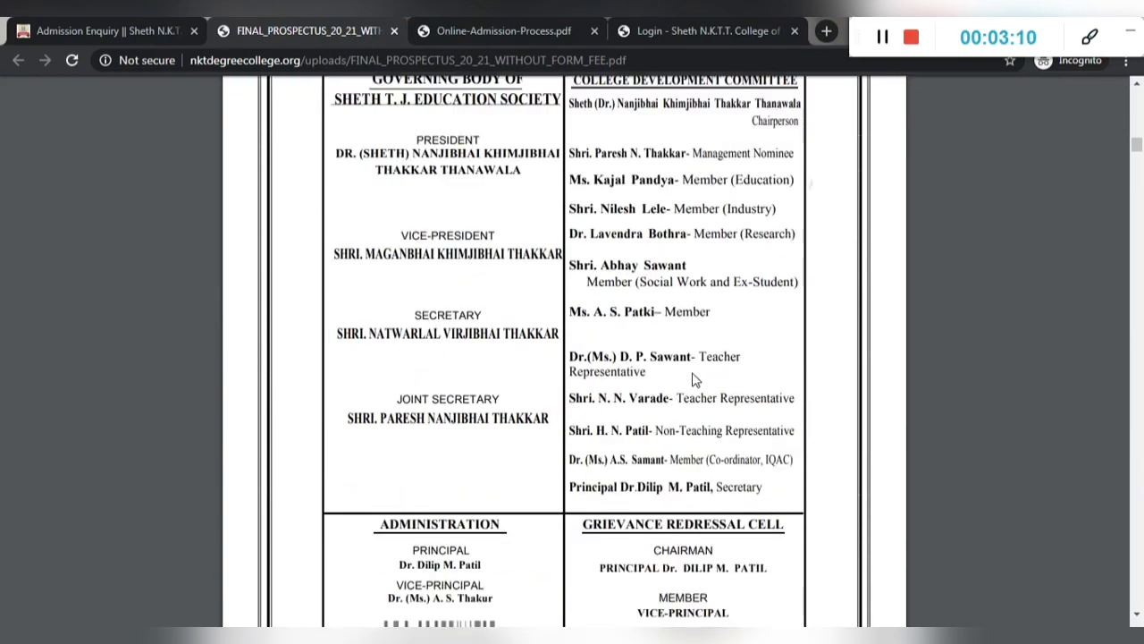
pyautogui.scroll(-7, 695, 380)
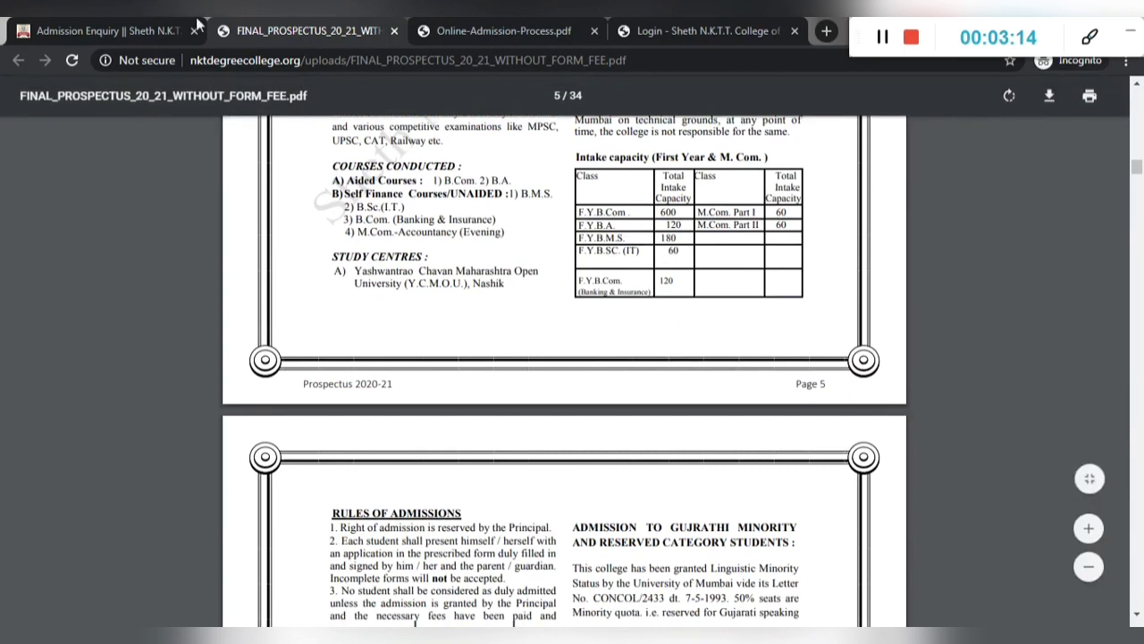
# Step: Return to the Admission Enquiry page and bring up the login page for the online admission form
pyautogui.click(82, 29)
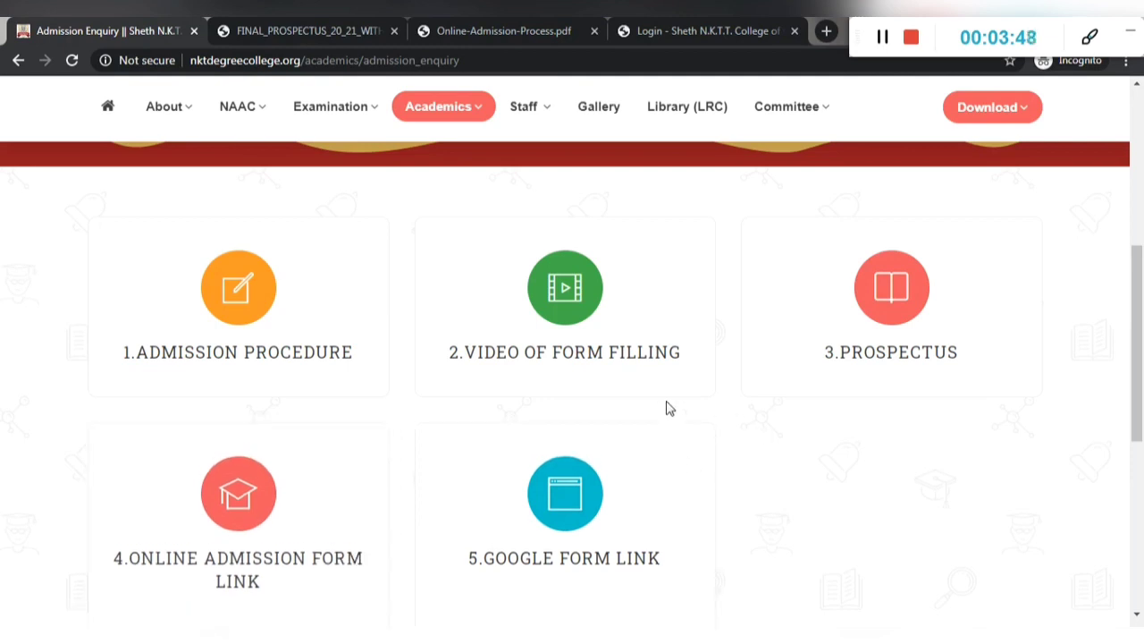
pyautogui.click(245, 482)
pyautogui.click(670, 34)
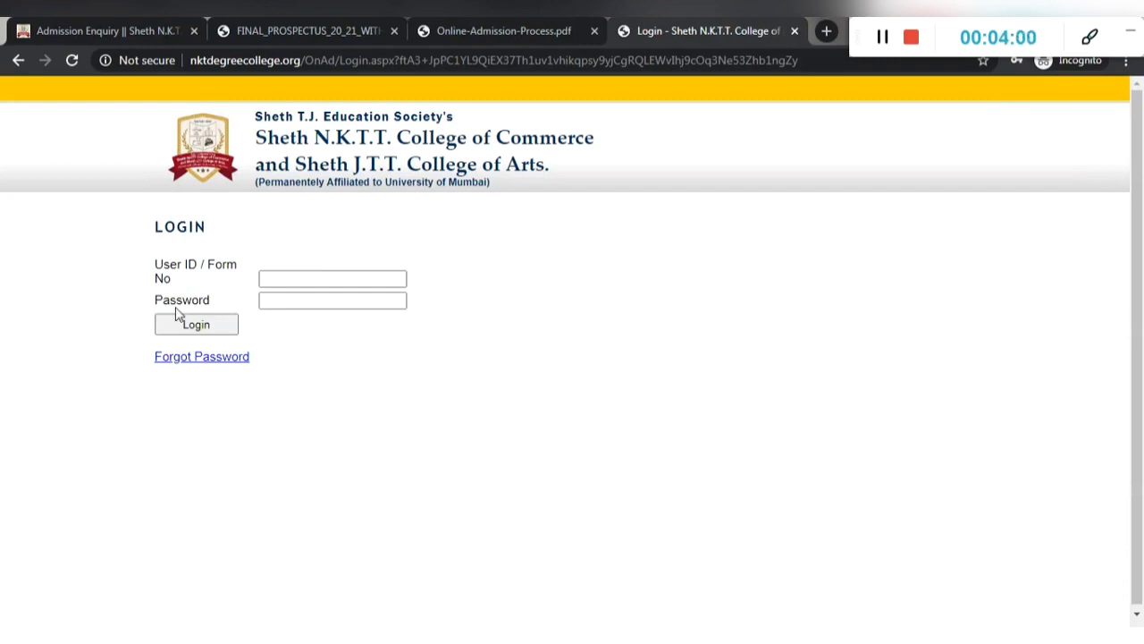
# Step: Log in to the online admission portal with the student's user ID or form number and the account password
pyautogui.click(358, 275)
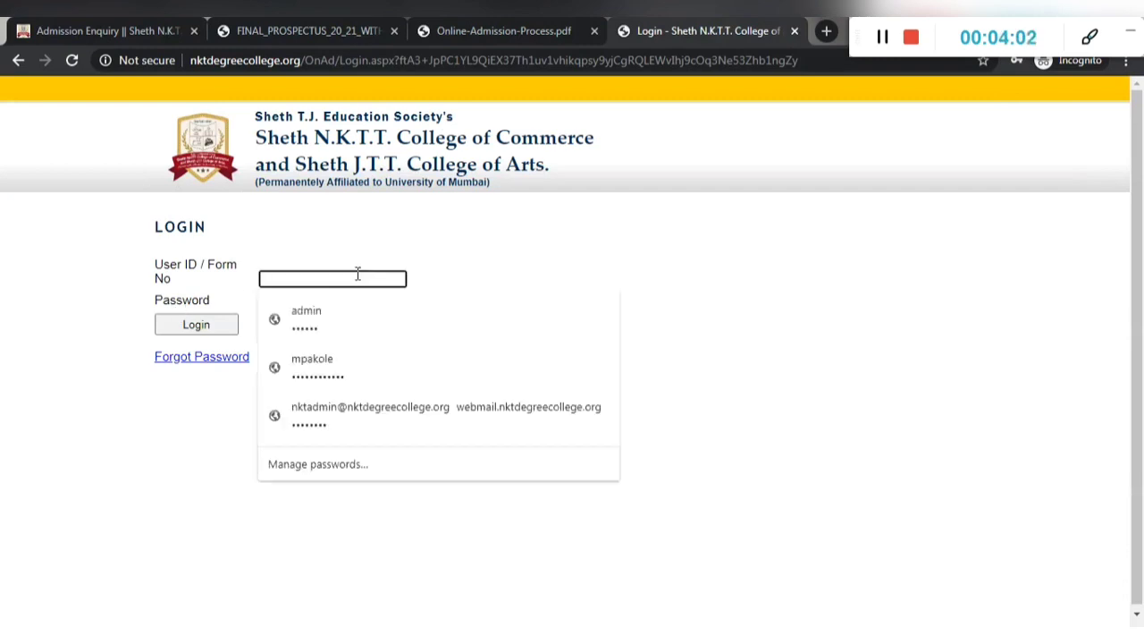
pyautogui.click(758, 341)
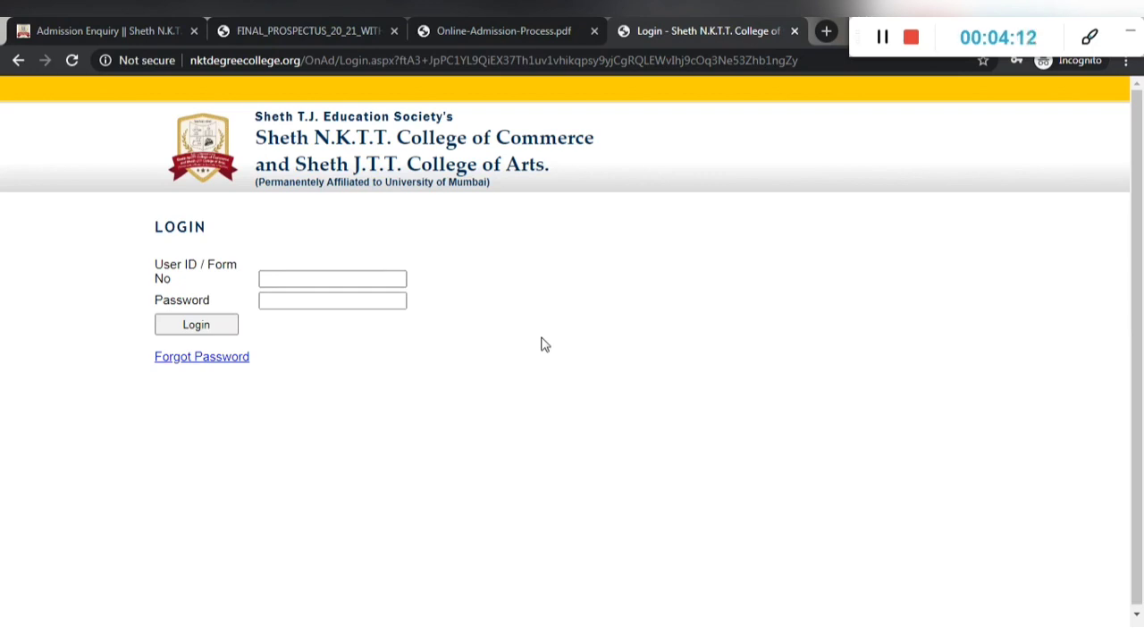
pyautogui.click(404, 279)
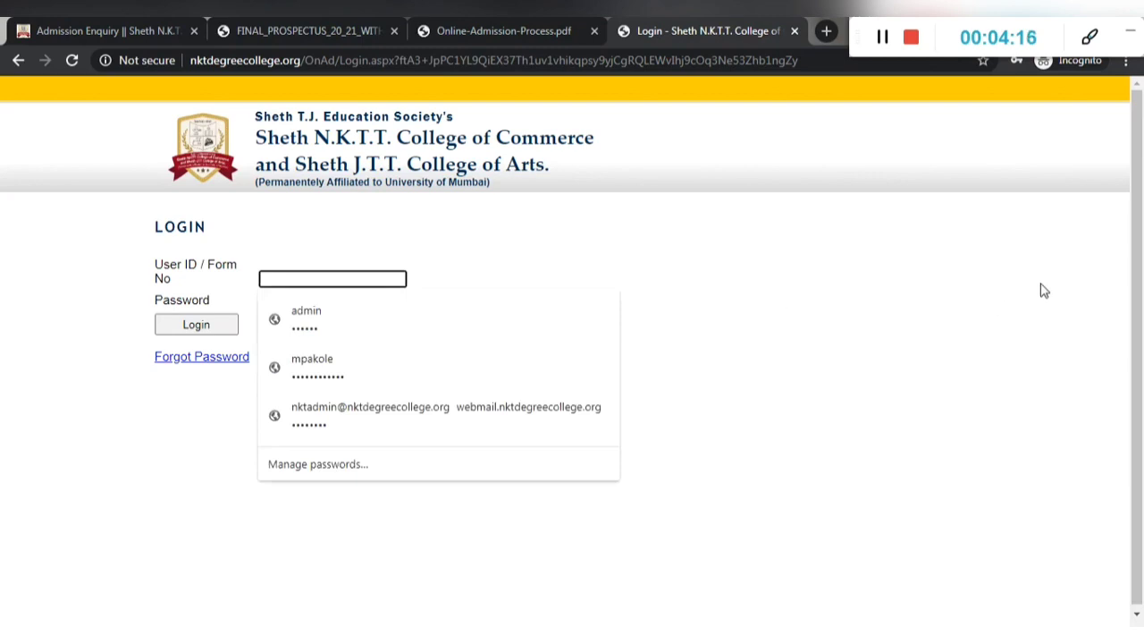
pyautogui.write('900000')
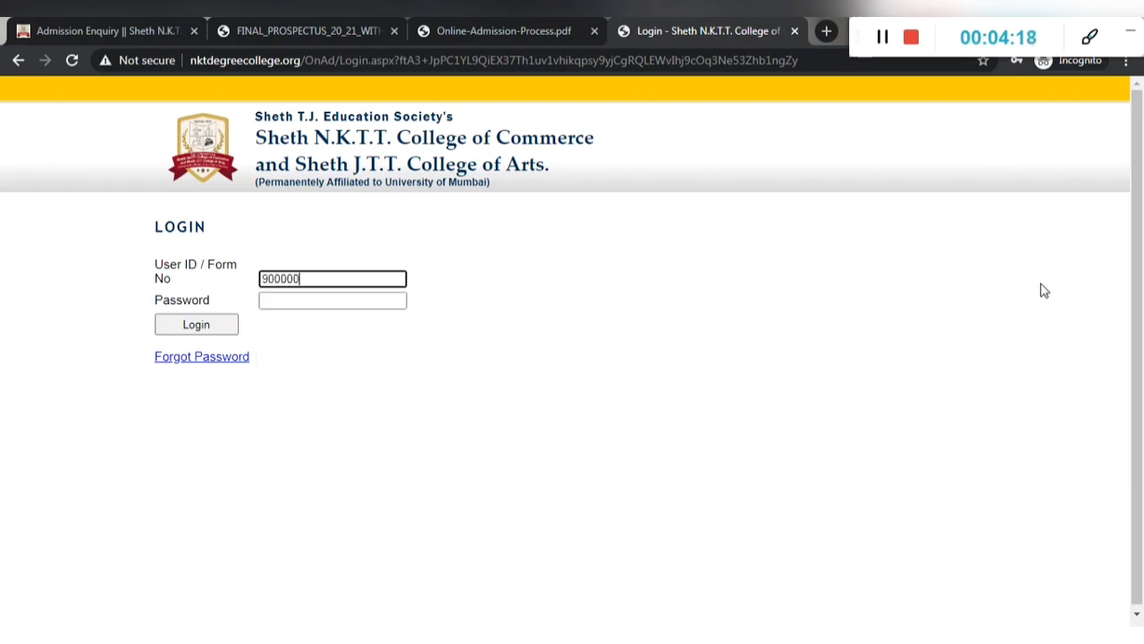
pyautogui.press('Tab')
pyautogui.write('*')
pyautogui.press('Return')
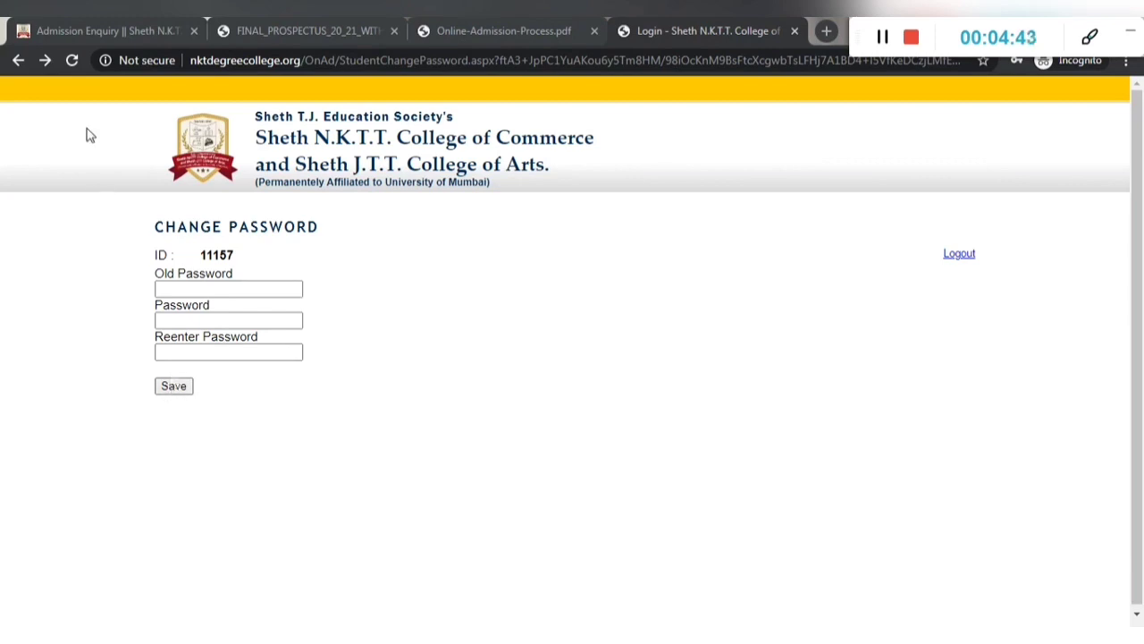
# Step: Go forward from the password change page to Part 1 of the admission form and review the student's personal detail fields
pyautogui.click(42, 61)
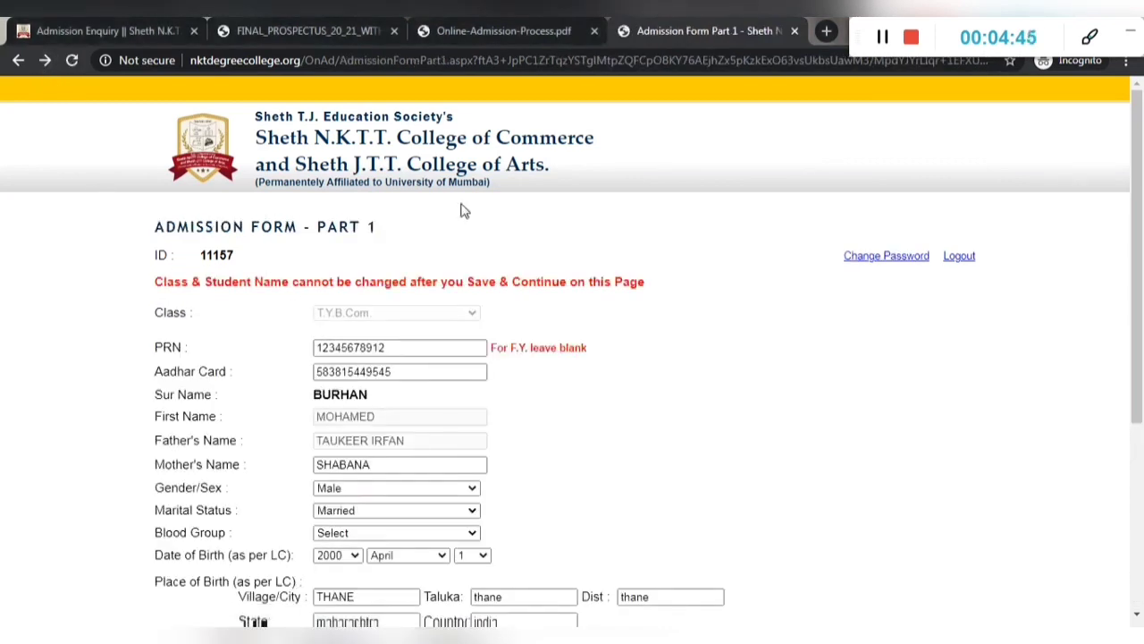
pyautogui.scroll(-2, 529, 381)
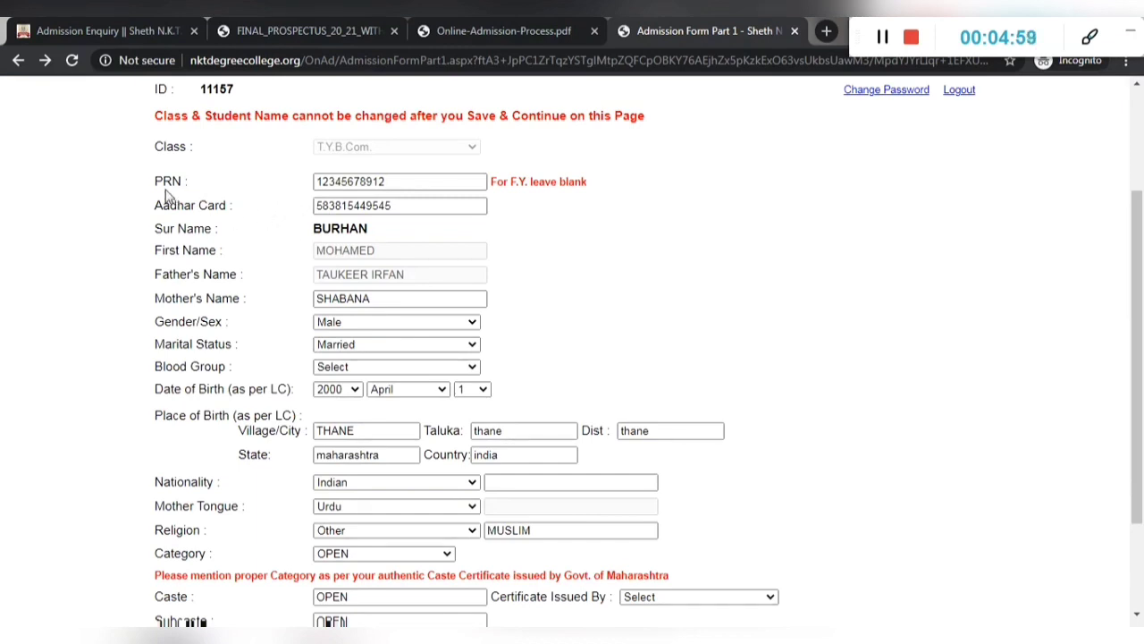
# Step: Review the Part 1 fields from PRN to the category and disability details, and go forward to the photo and signature page
pyautogui.click(405, 202)
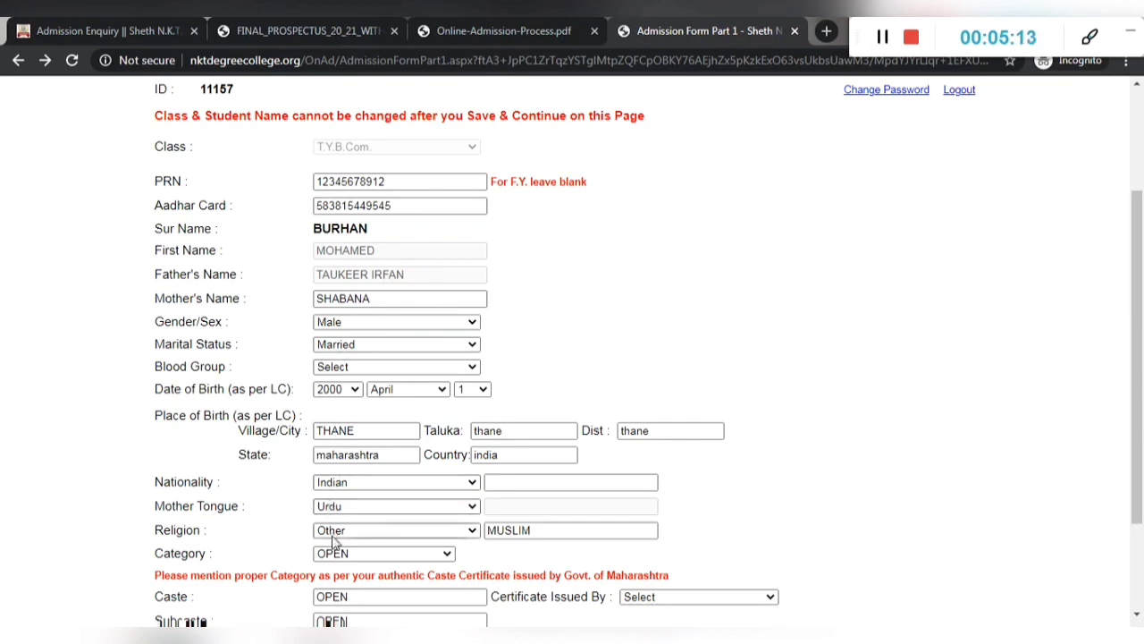
pyautogui.scroll(-1, 344, 552)
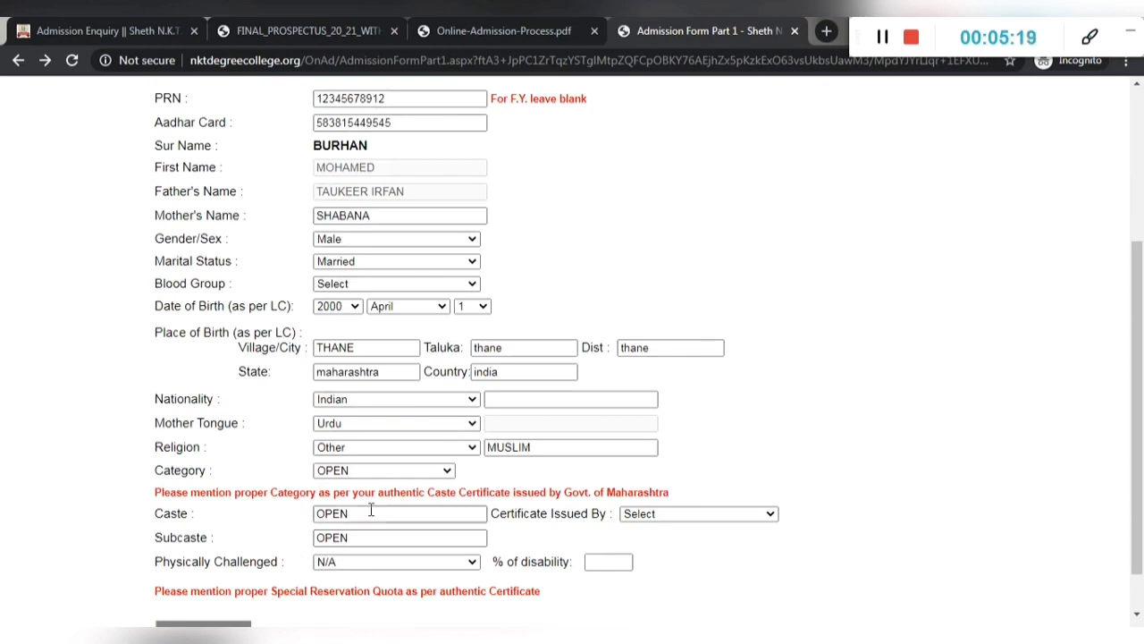
pyautogui.scroll(1, 438, 338)
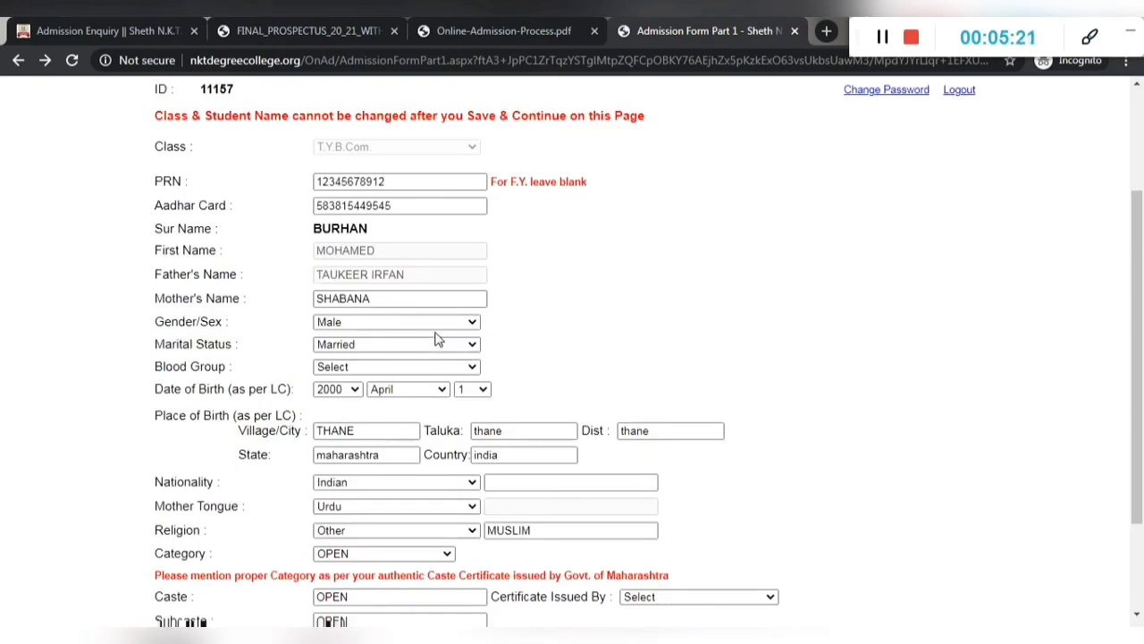
pyautogui.scroll(1, 437, 334)
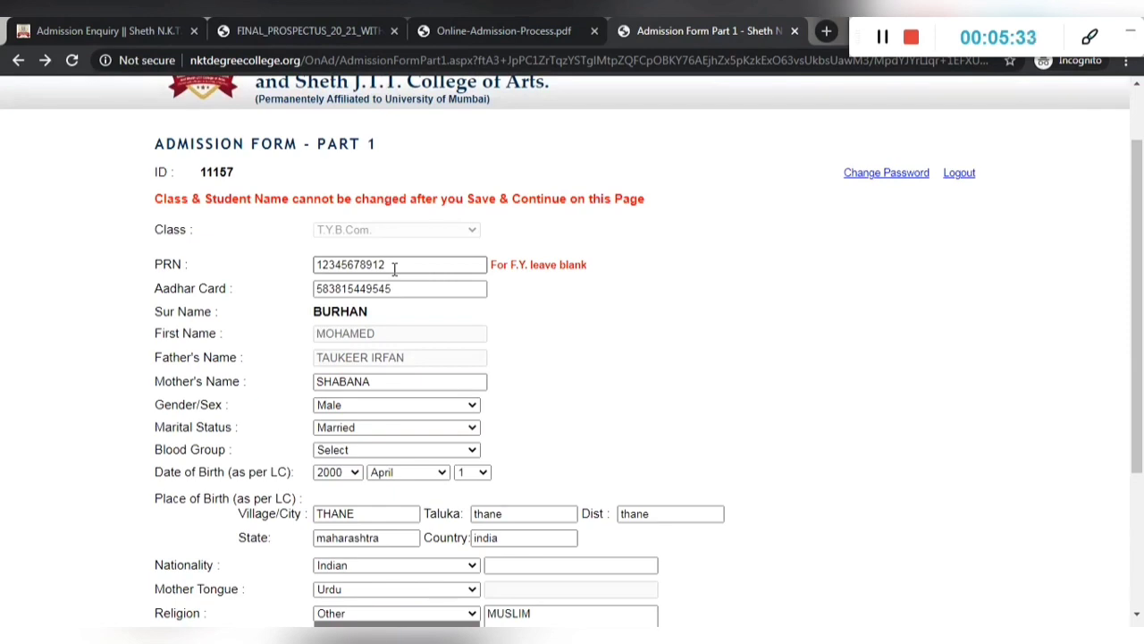
pyautogui.scroll(-3, 394, 270)
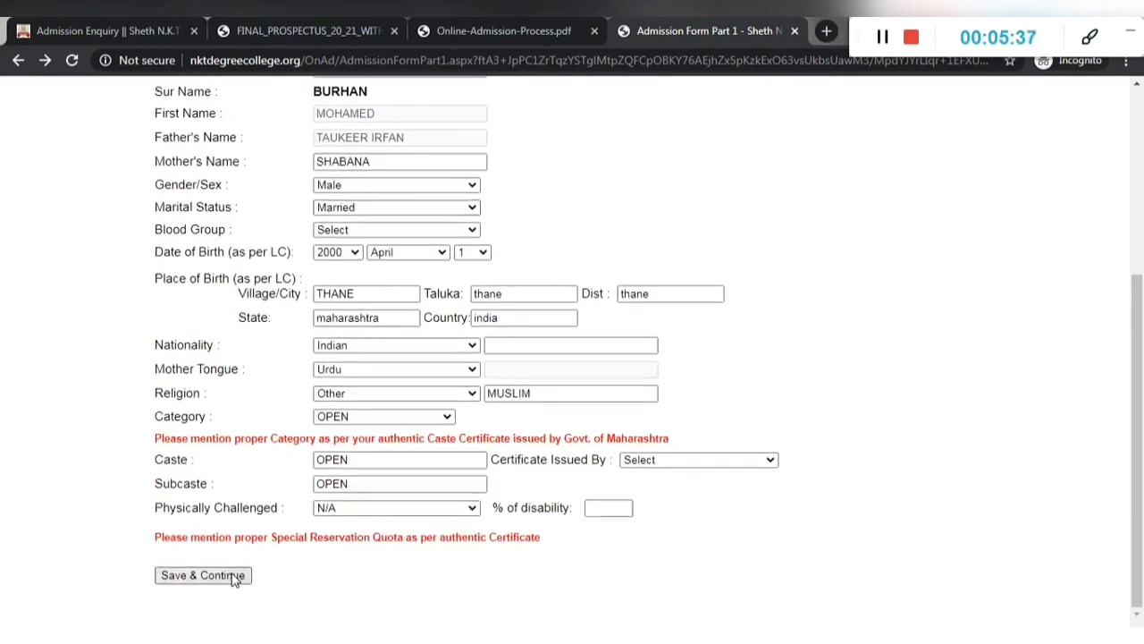
pyautogui.click(45, 61)
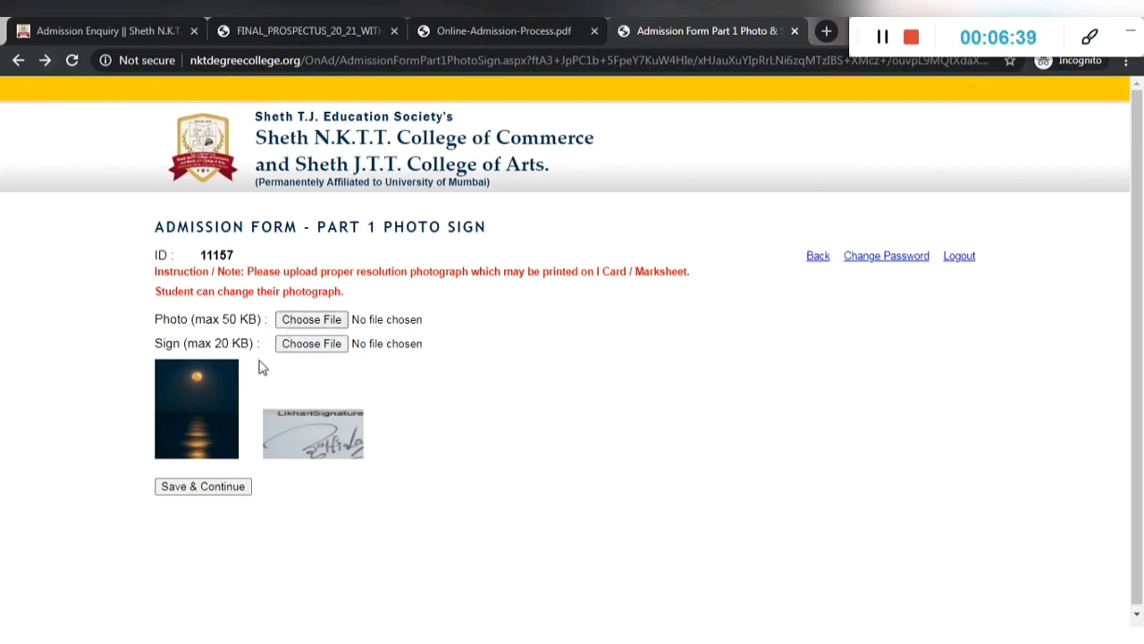
# Step: Go forward to Part 2, enter Kalyan as the railway concession station, and set the Voter's List enrolment to No
pyautogui.click(45, 60)
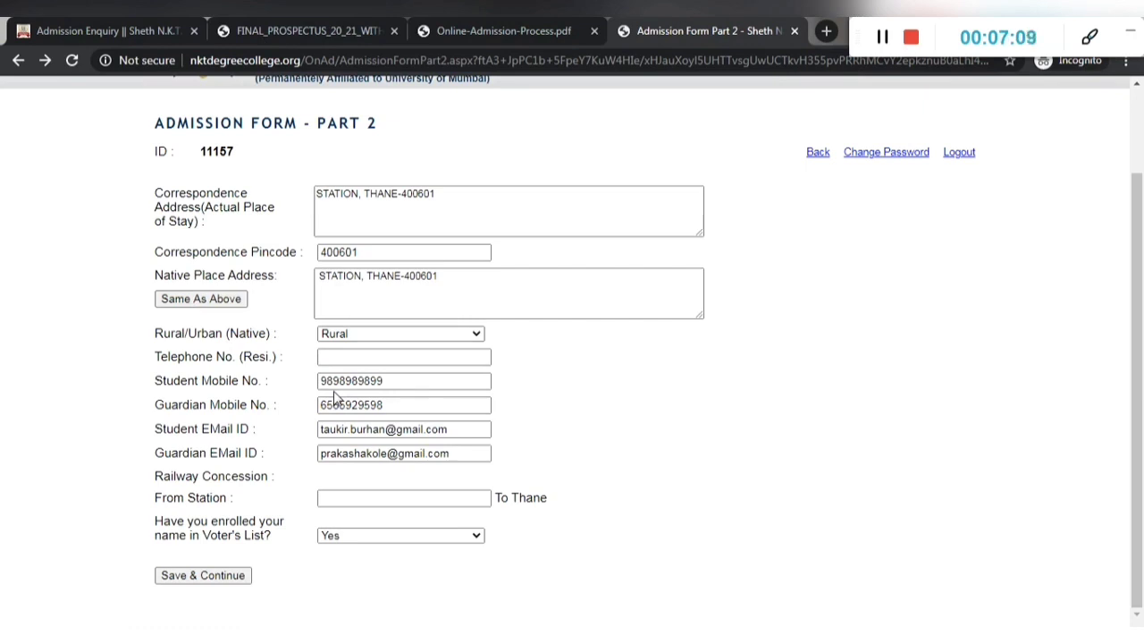
pyautogui.click(347, 498)
pyautogui.write('Kalyan')
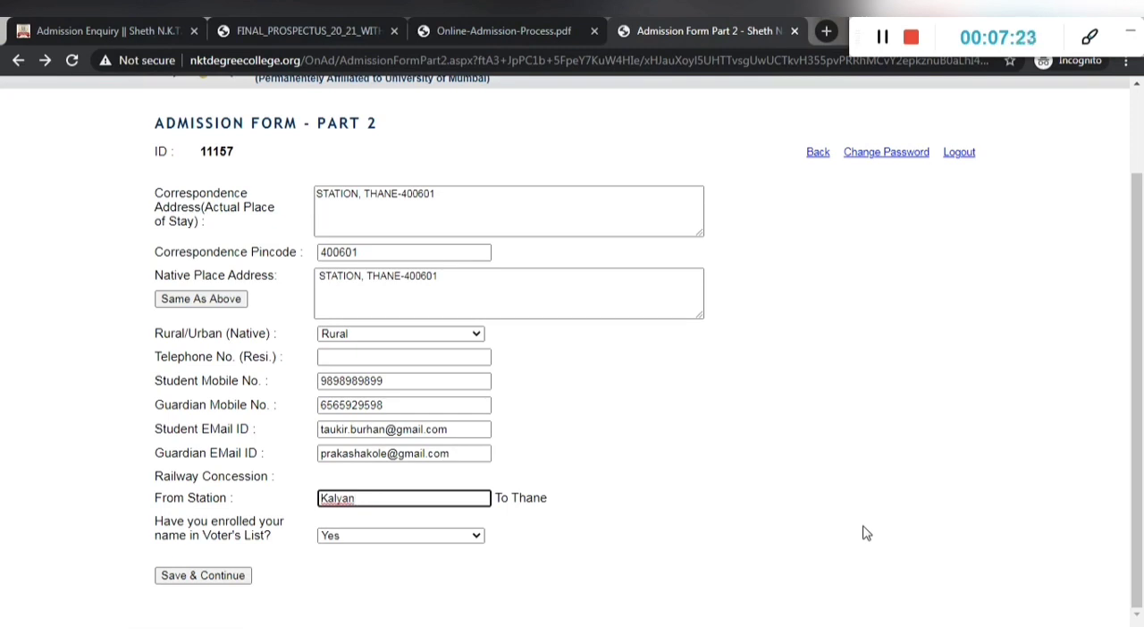
pyautogui.click(354, 537)
pyautogui.click(374, 578)
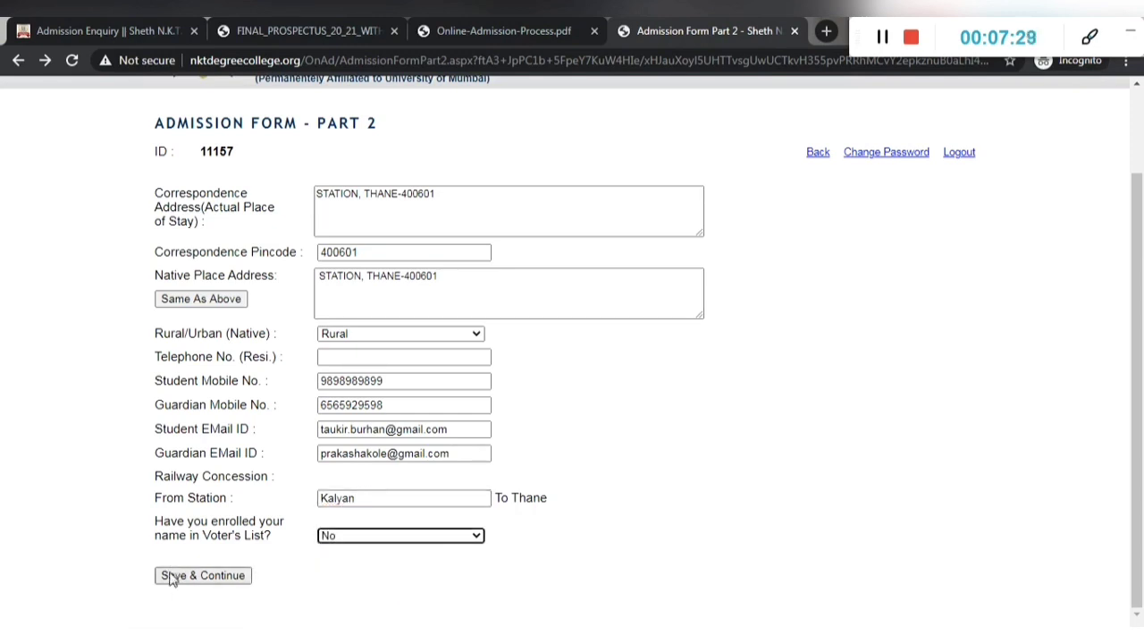
# Step: Go forward through the Part 3 subjects to Part 4 and choose Credit Pattern for the first year
pyautogui.click(45, 60)
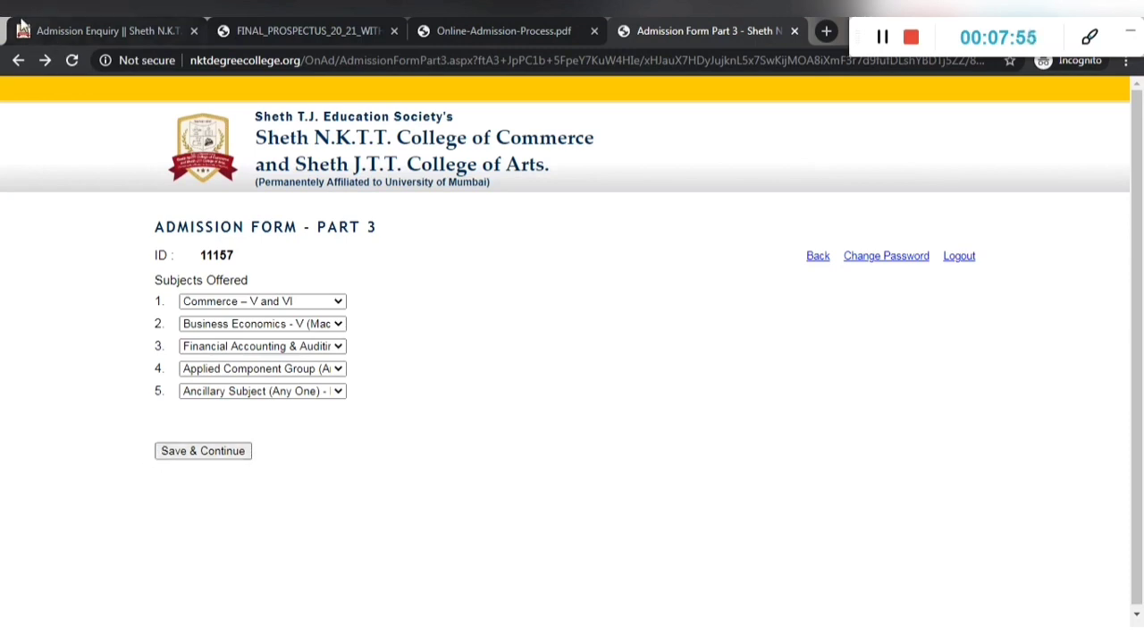
pyautogui.click(46, 62)
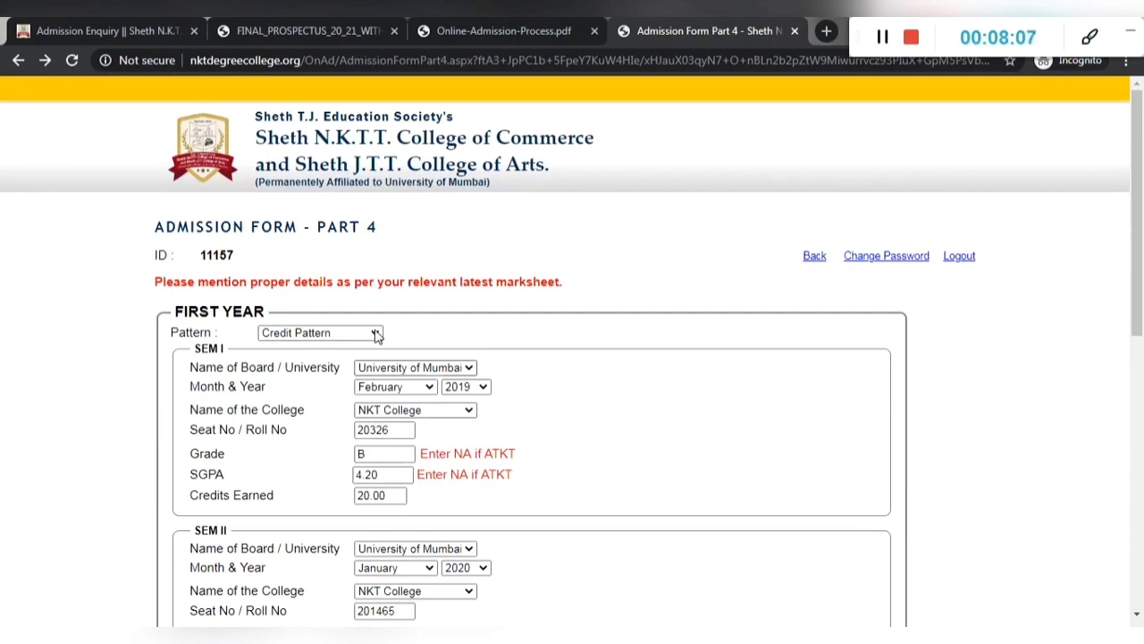
pyautogui.click(305, 335)
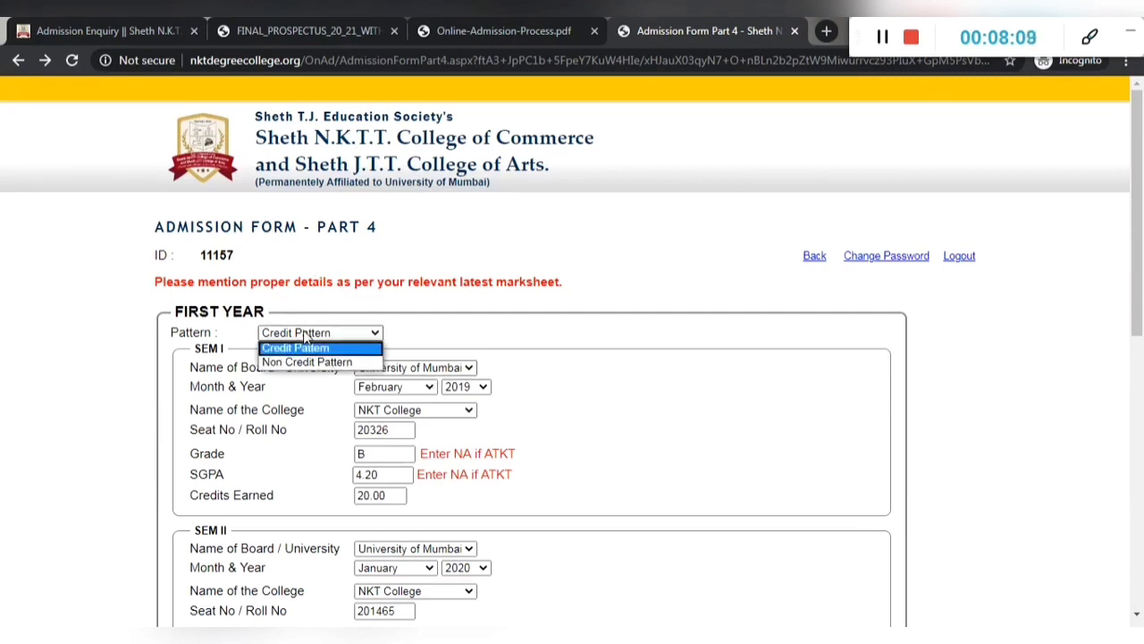
pyautogui.click(301, 351)
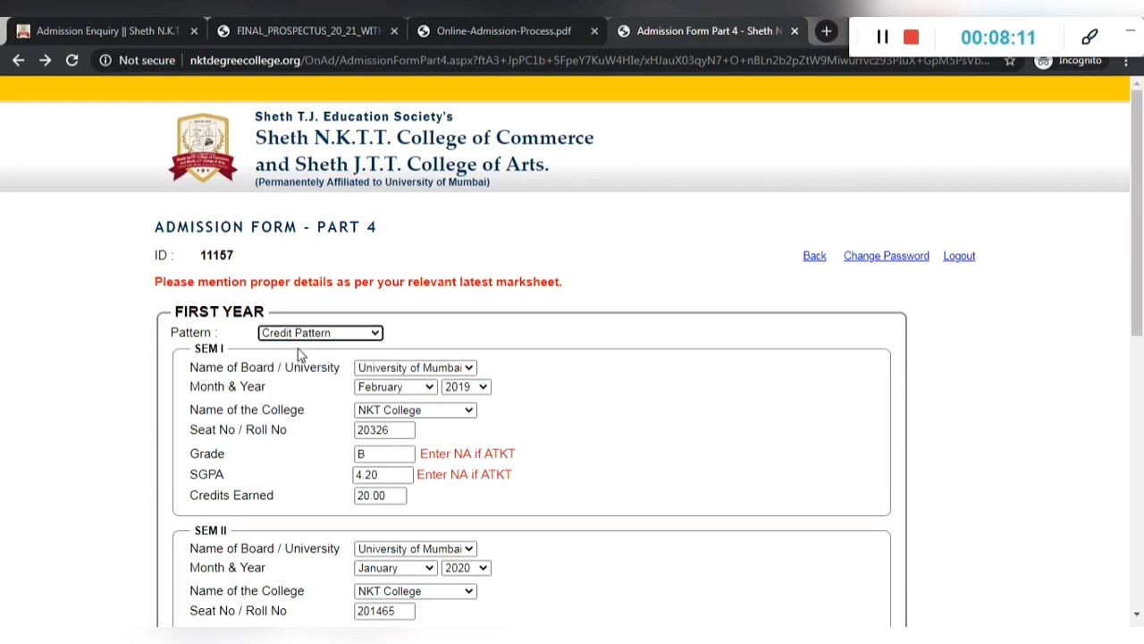
# Step: Review the first-year and second-year semester details in Part 4 and try to save and continue
pyautogui.scroll(-2, 420, 432)
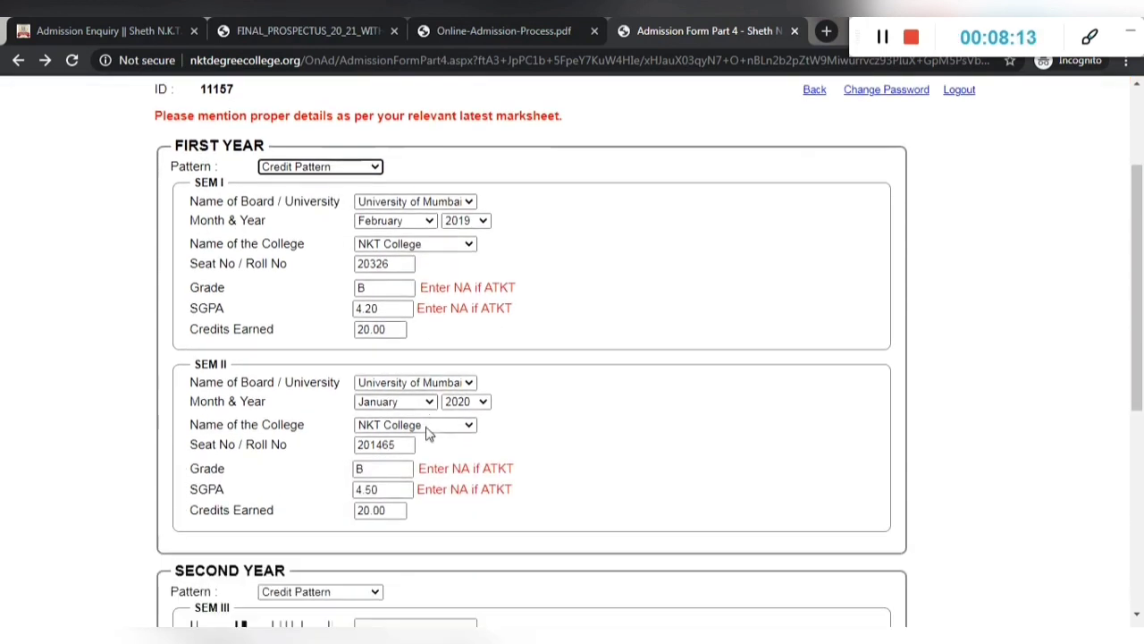
pyautogui.scroll(-1, 426, 434)
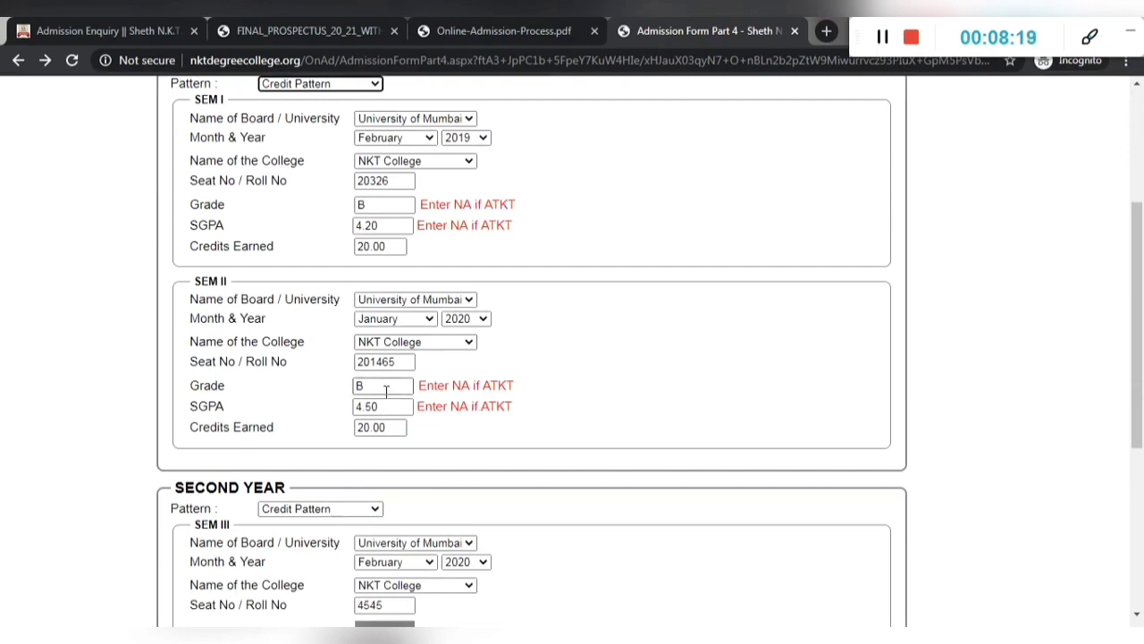
pyautogui.scroll(-4, 386, 391)
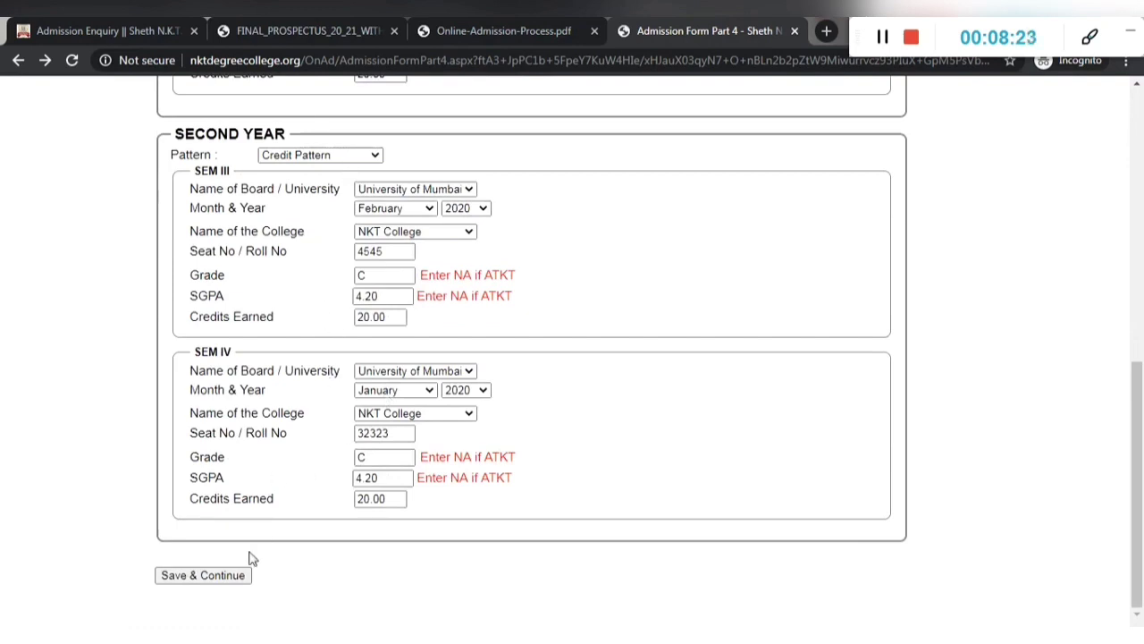
pyautogui.click(210, 574)
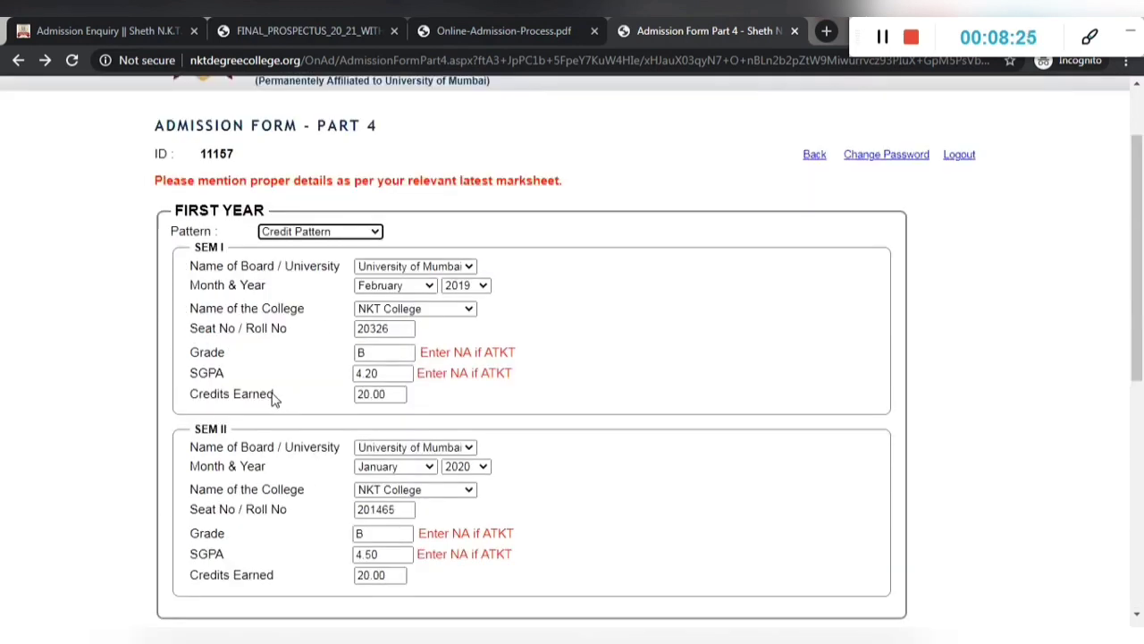
# Step: Get past Part 4 to Part 5 and review the parent or guardian fields, payment details and list of files to print
pyautogui.click(71, 60)
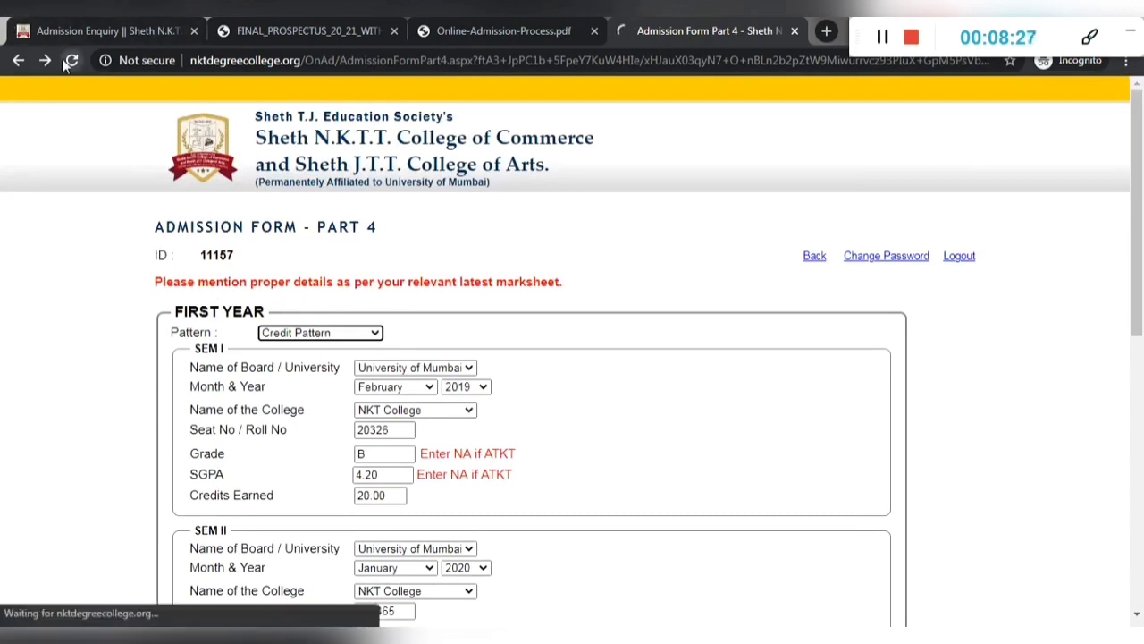
pyautogui.click(19, 60)
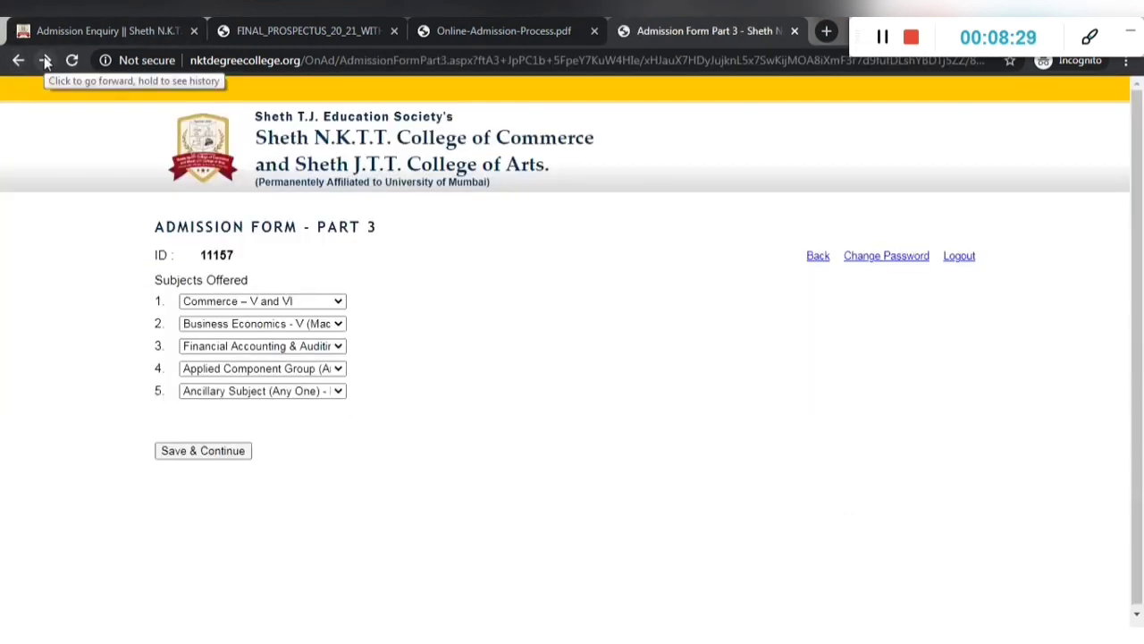
pyautogui.click(45, 60)
pyautogui.click(45, 60)
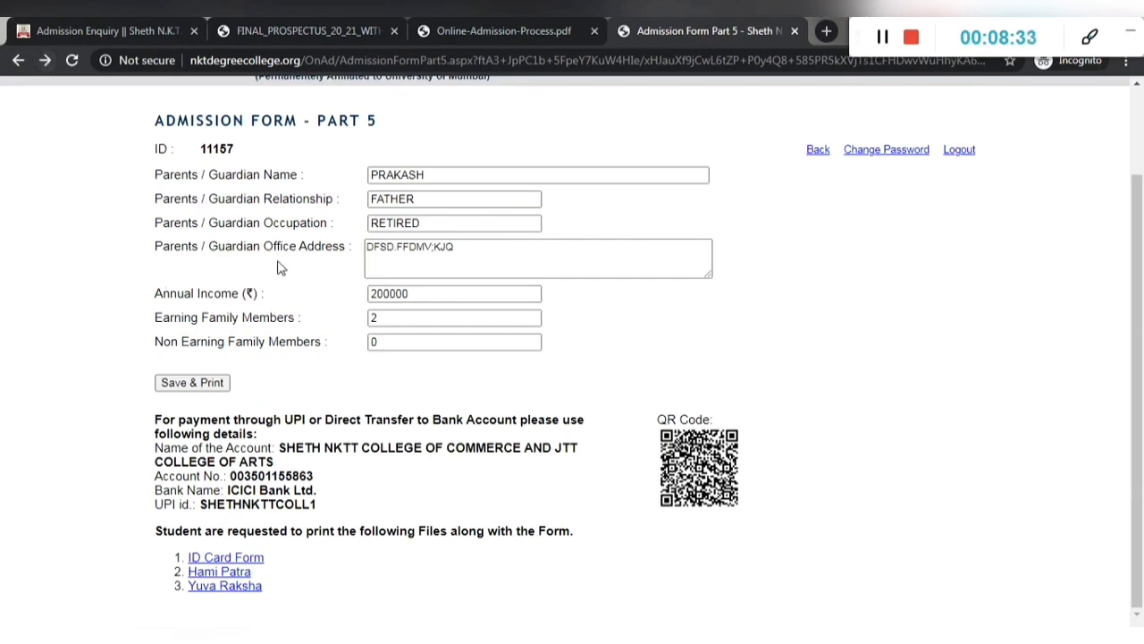
pyautogui.scroll(2, 286, 264)
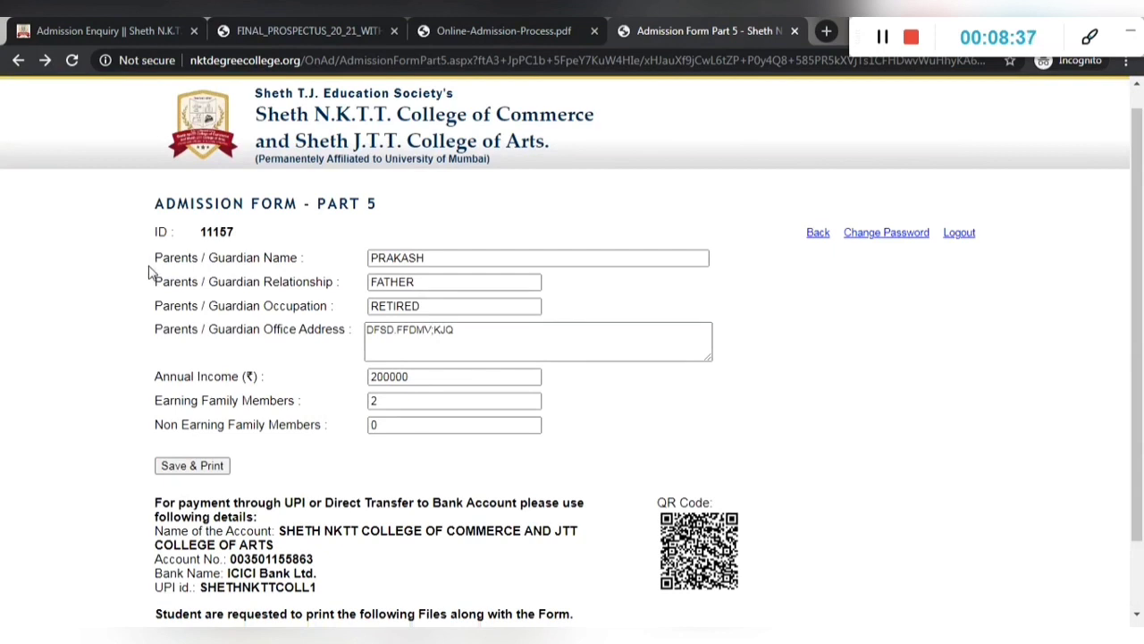
pyautogui.scroll(-1, 150, 273)
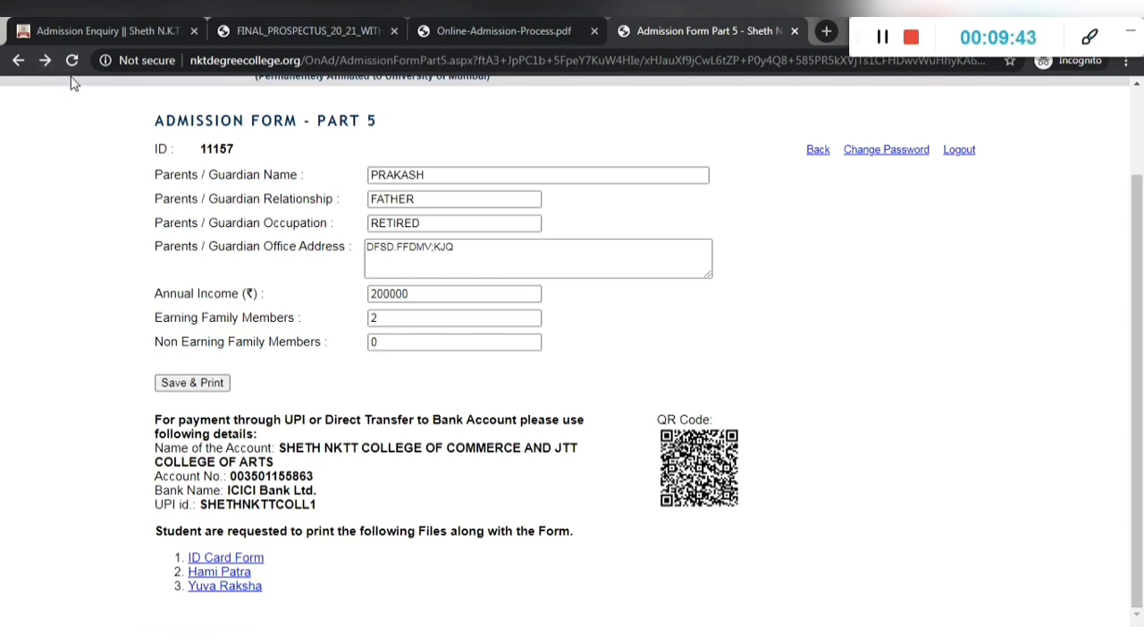
# Step: Go forward to the printable admission form and examine it from the student particulars through the declarations and required documents
pyautogui.click(44, 61)
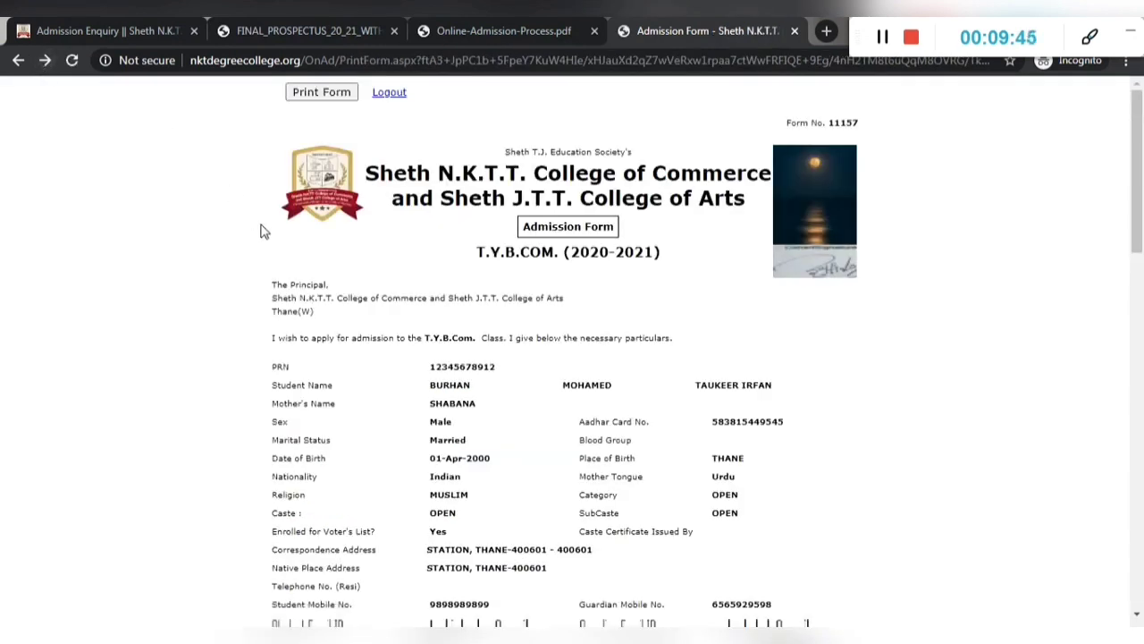
pyautogui.scroll(-4, 322, 162)
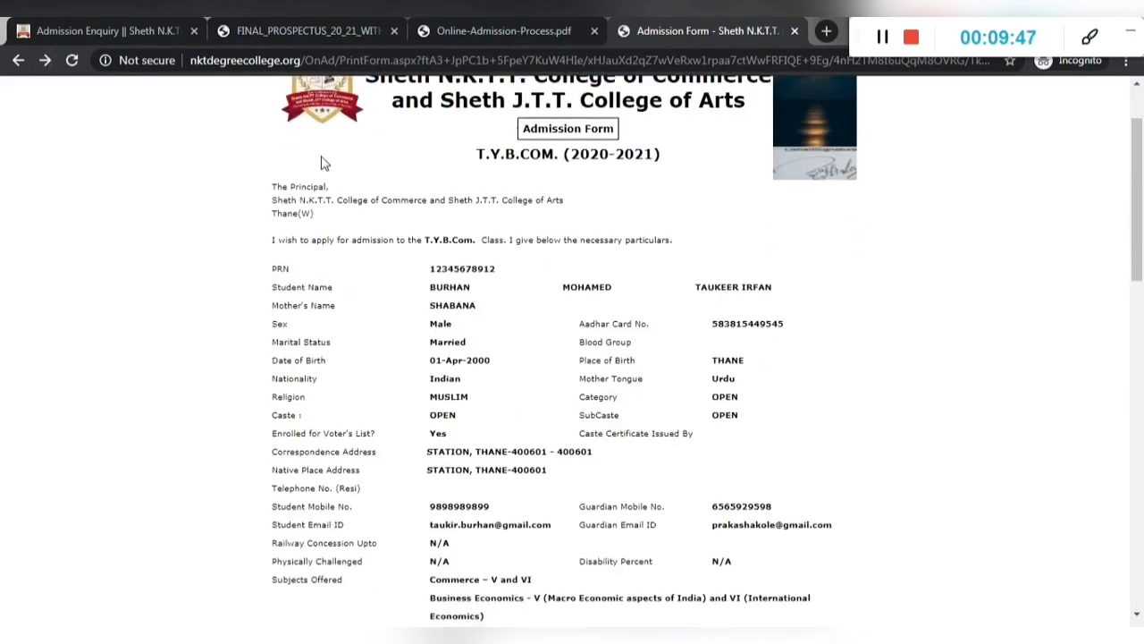
pyautogui.scroll(-10, 324, 161)
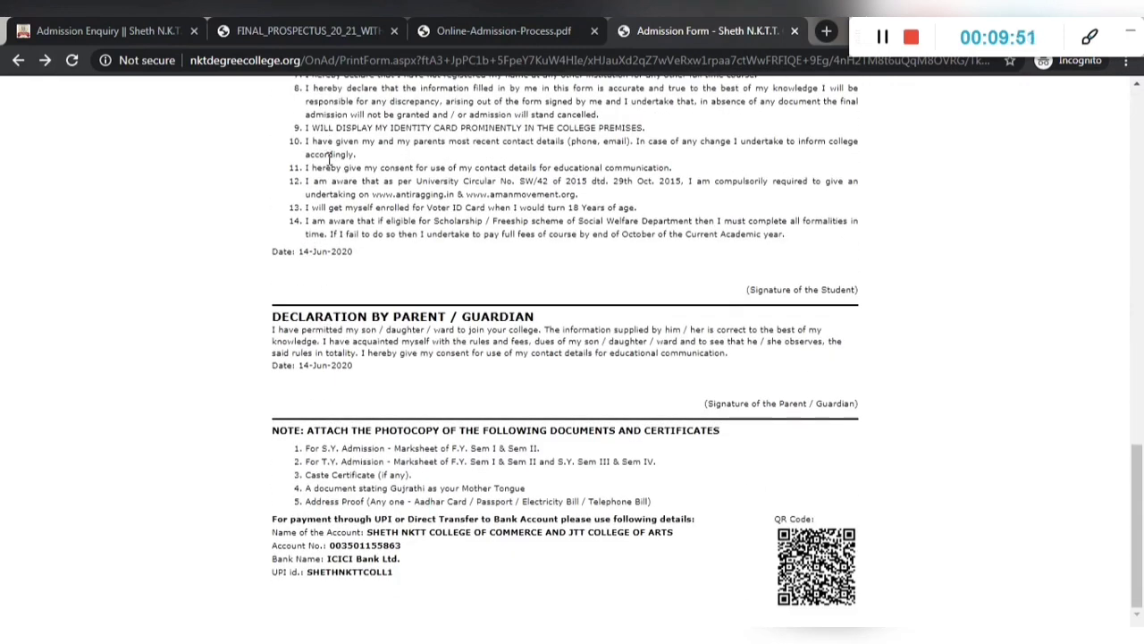
pyautogui.scroll(4, 328, 156)
pyautogui.scroll(15, 328, 155)
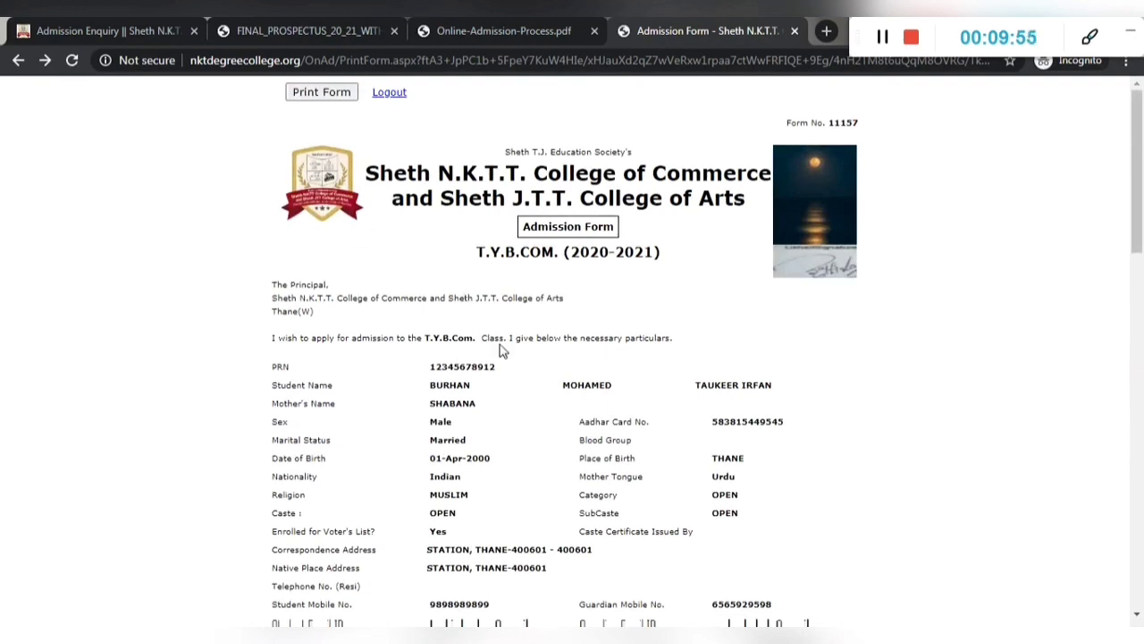
pyautogui.scroll(-1, 501, 348)
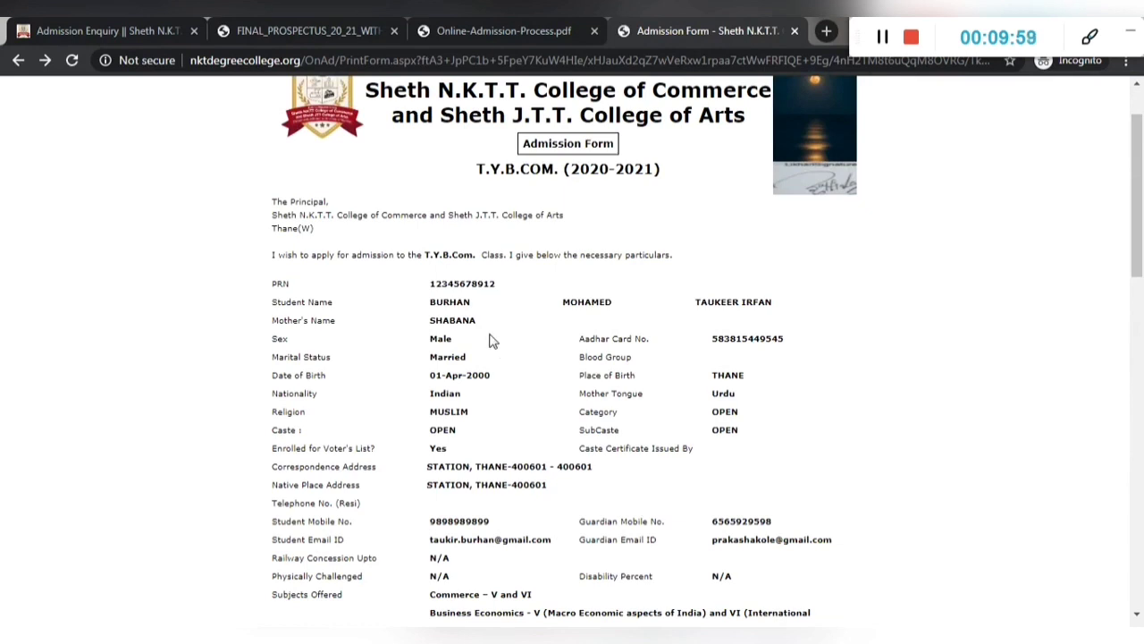
pyautogui.scroll(-4, 449, 317)
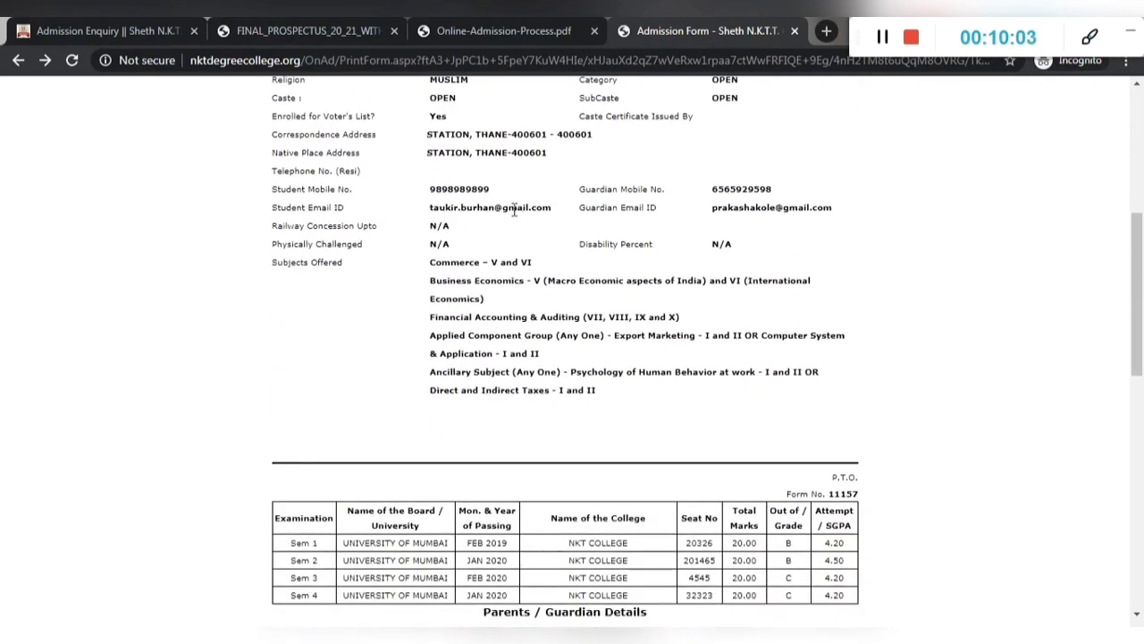
pyautogui.scroll(-5, 515, 214)
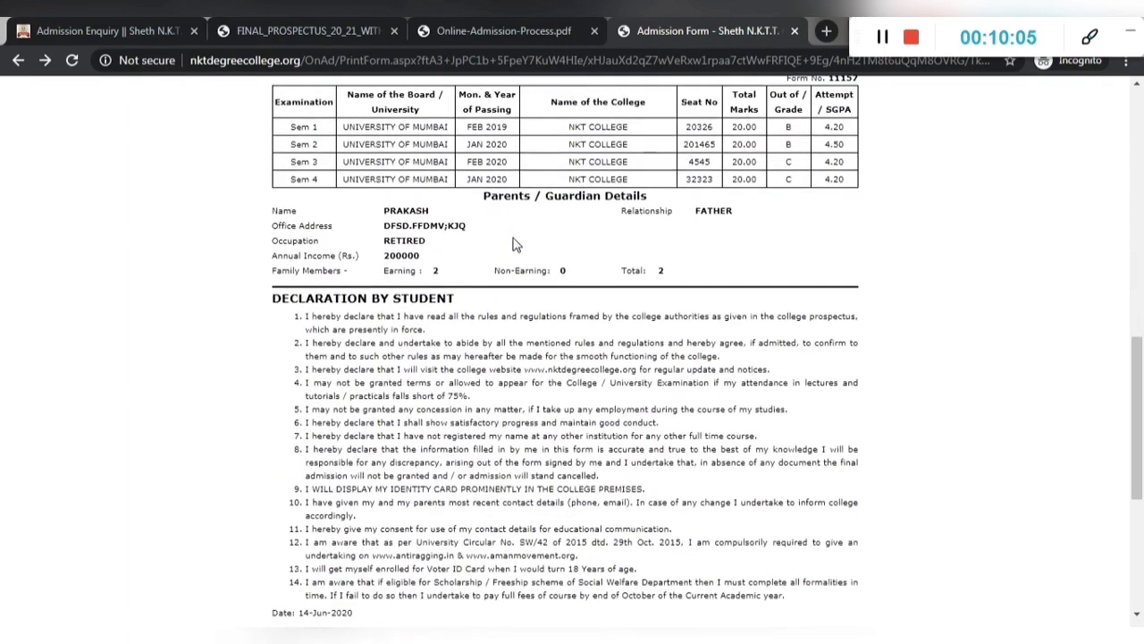
pyautogui.scroll(-5, 514, 243)
pyautogui.scroll(10, 515, 243)
pyautogui.scroll(4, 515, 243)
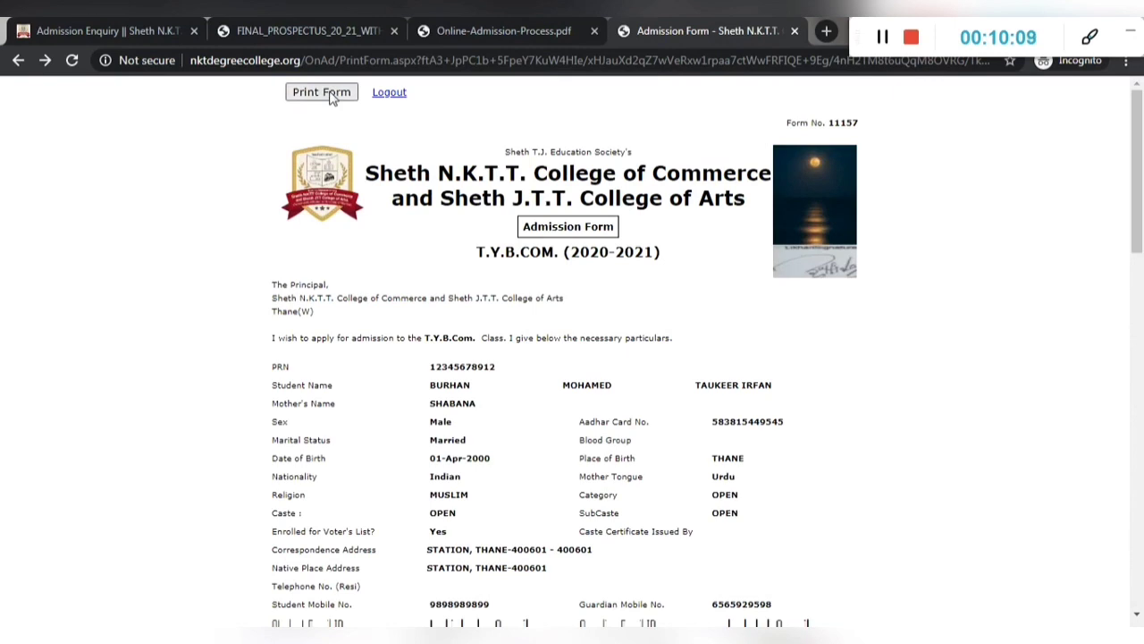
# Step: Preview the admission form's printout with Save as PDF as the destination and close the print dialog without saving
pyautogui.click(330, 95)
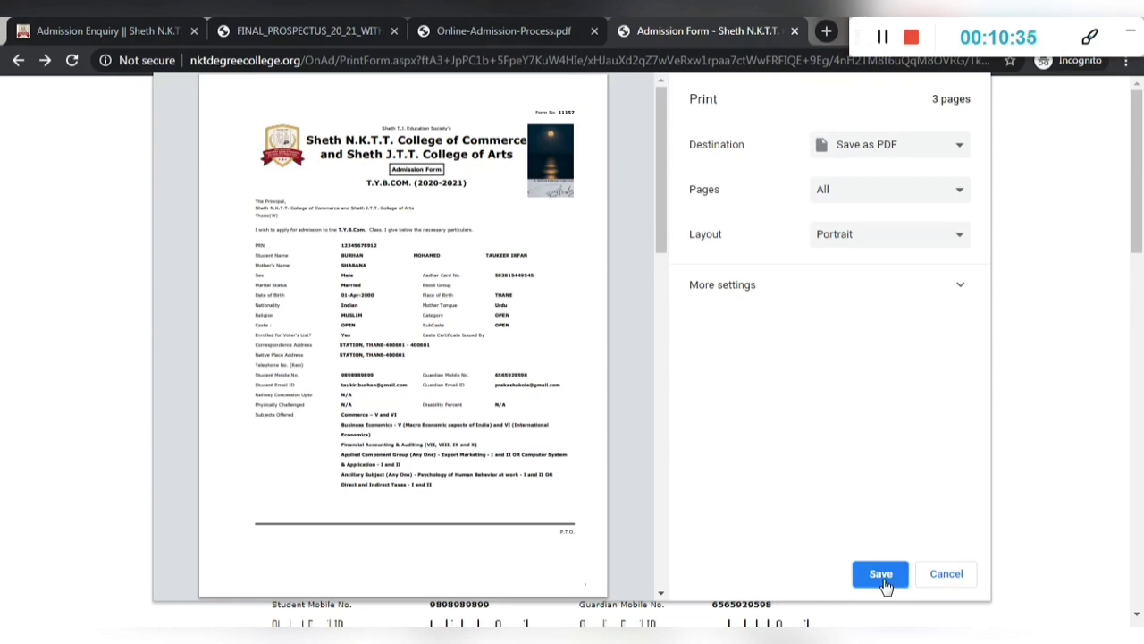
pyautogui.click(936, 577)
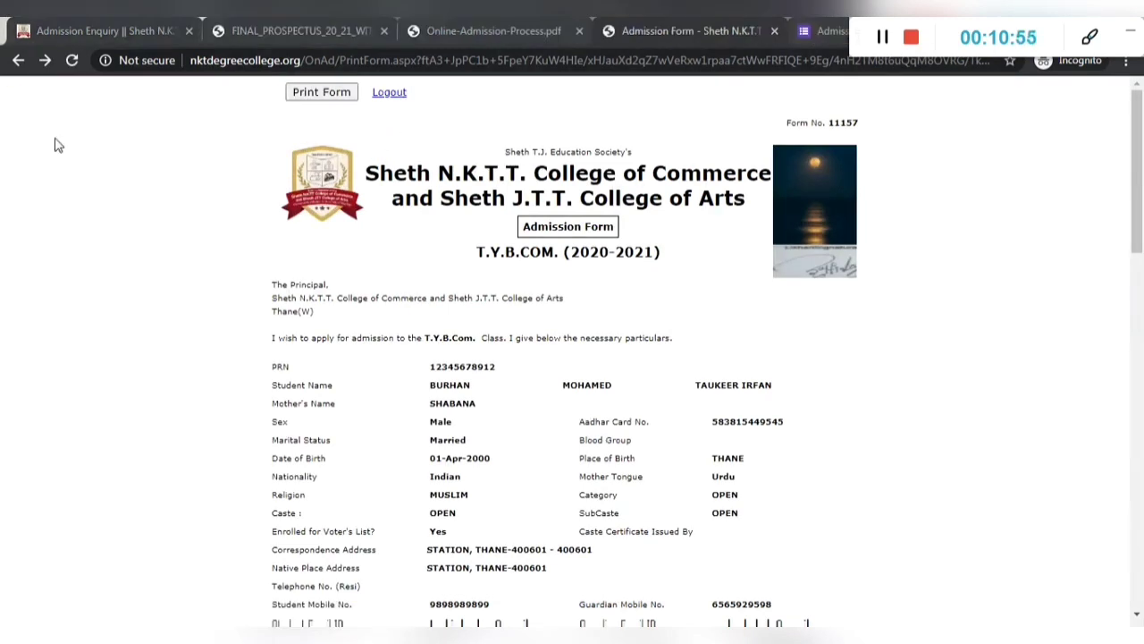
# Step: Return to the Admission Enquiry page, find the Google Form link, and switch to the Admission Form Submission Details form
pyautogui.click(99, 30)
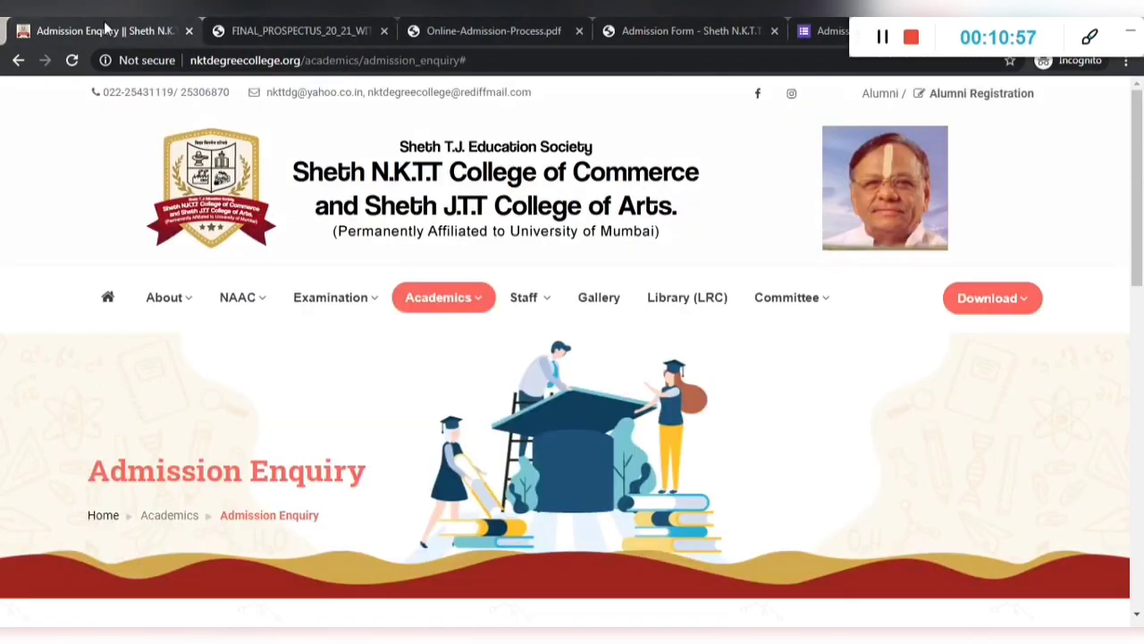
pyautogui.scroll(-5, 271, 349)
pyautogui.scroll(-2, 272, 345)
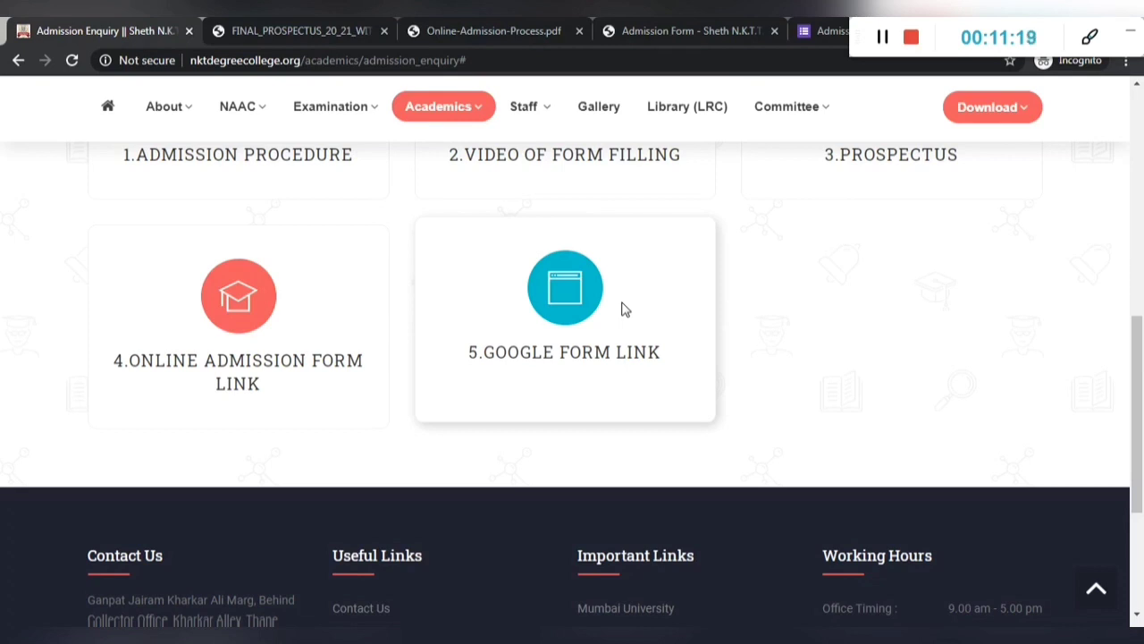
pyautogui.click(823, 36)
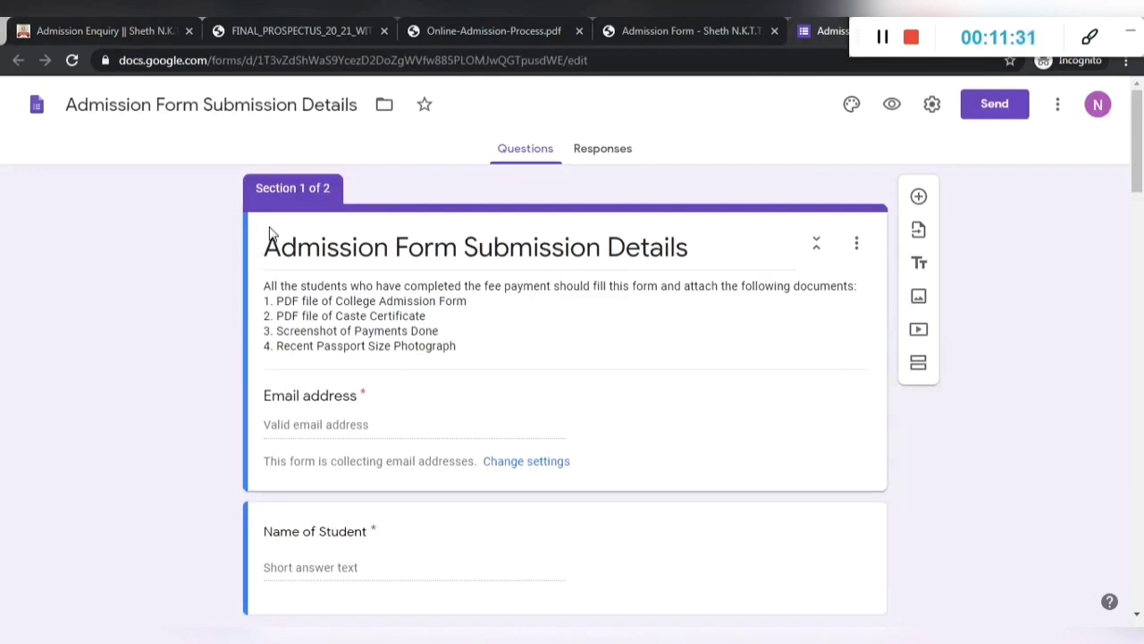
# Step: Review Section 1 of the submission form, from the email address and student details through the Admission Form filled for course options
pyautogui.scroll(-1, 270, 232)
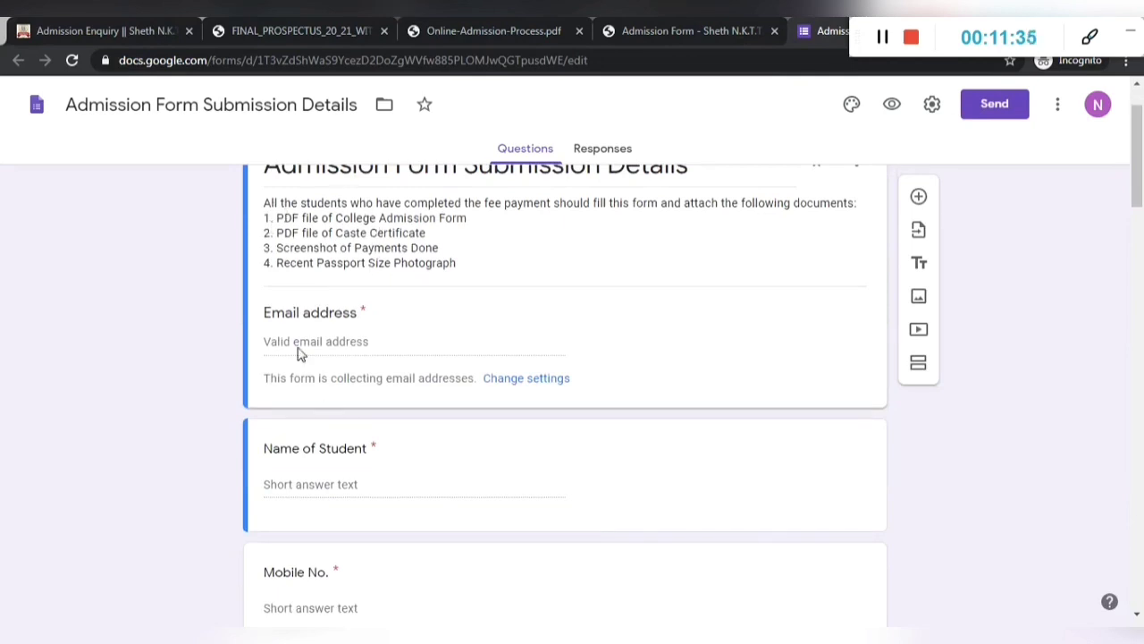
pyautogui.scroll(-2, 301, 358)
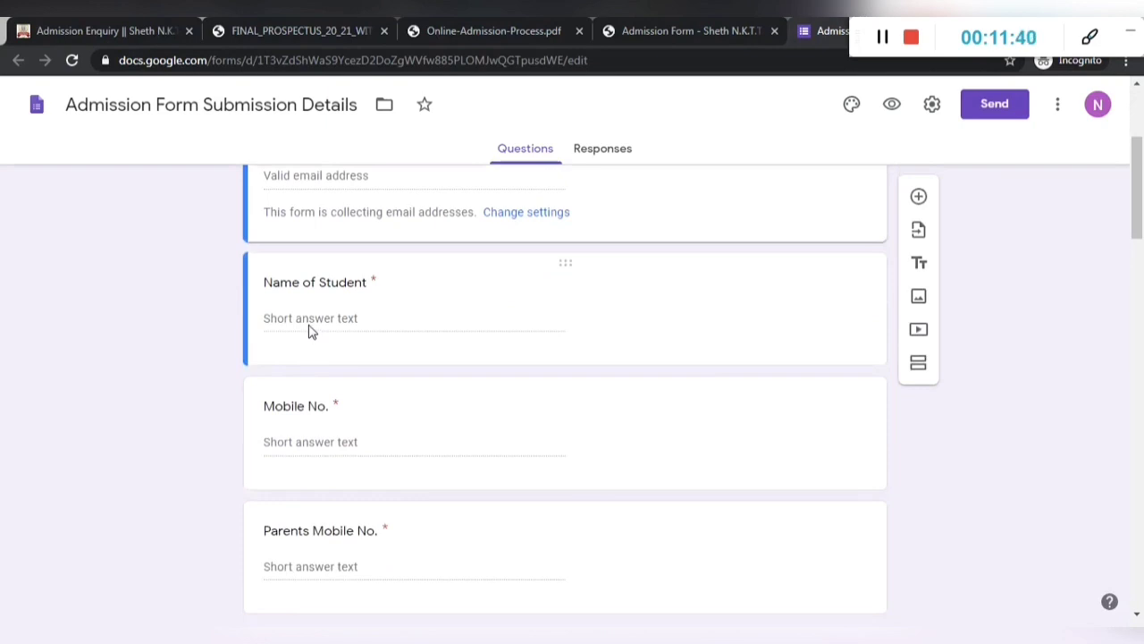
pyautogui.scroll(-1, 305, 466)
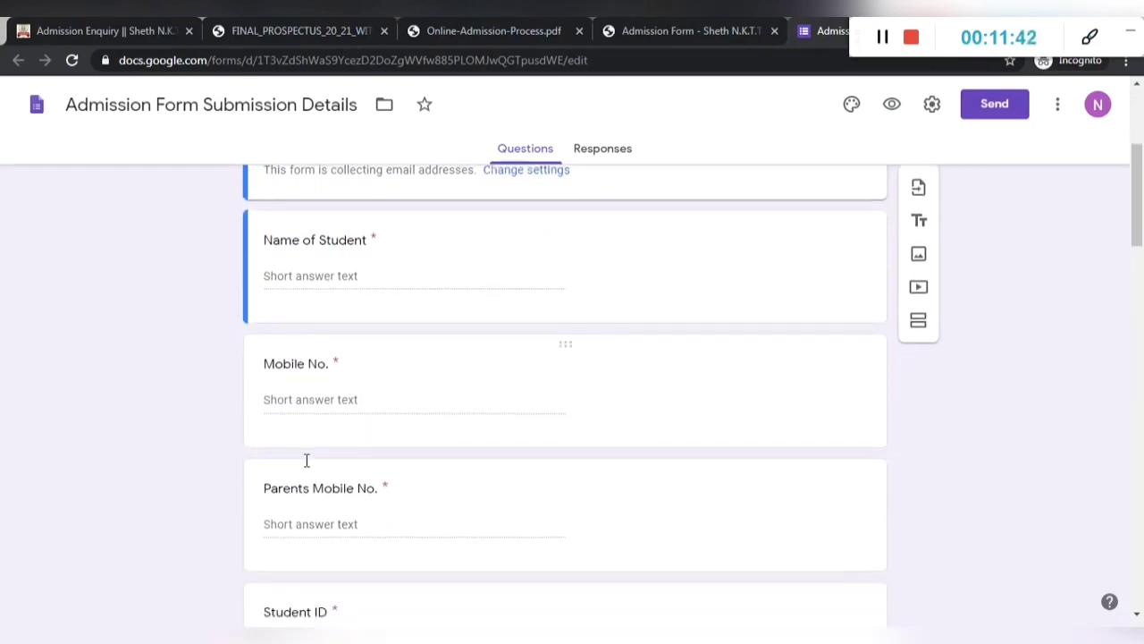
pyautogui.scroll(-1, 305, 466)
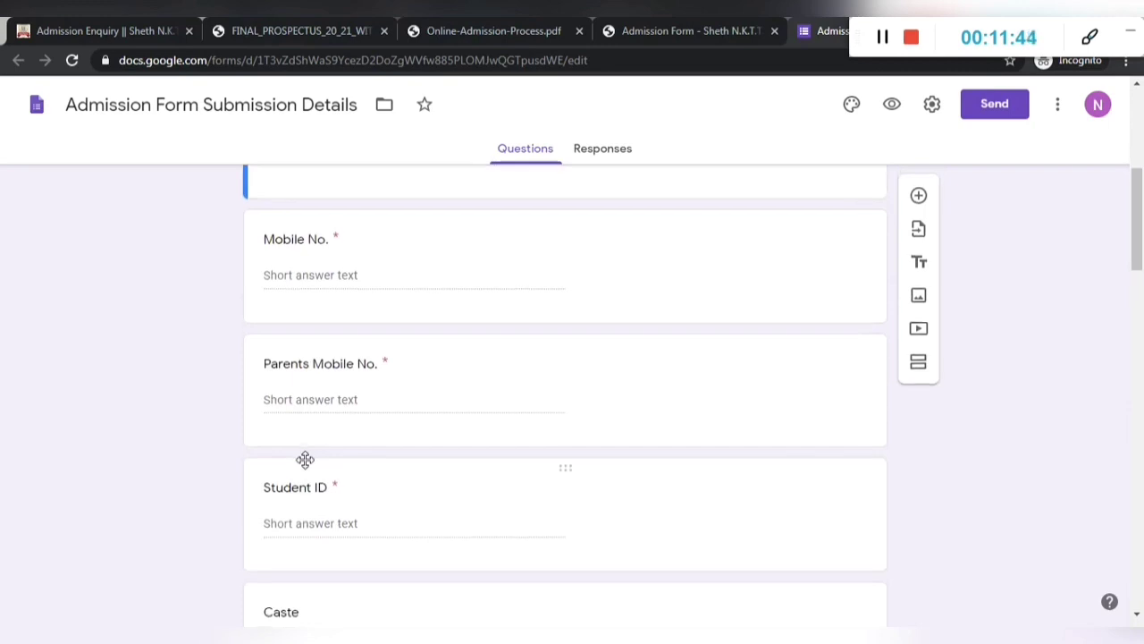
pyautogui.scroll(-1, 307, 466)
pyautogui.scroll(-2, 309, 447)
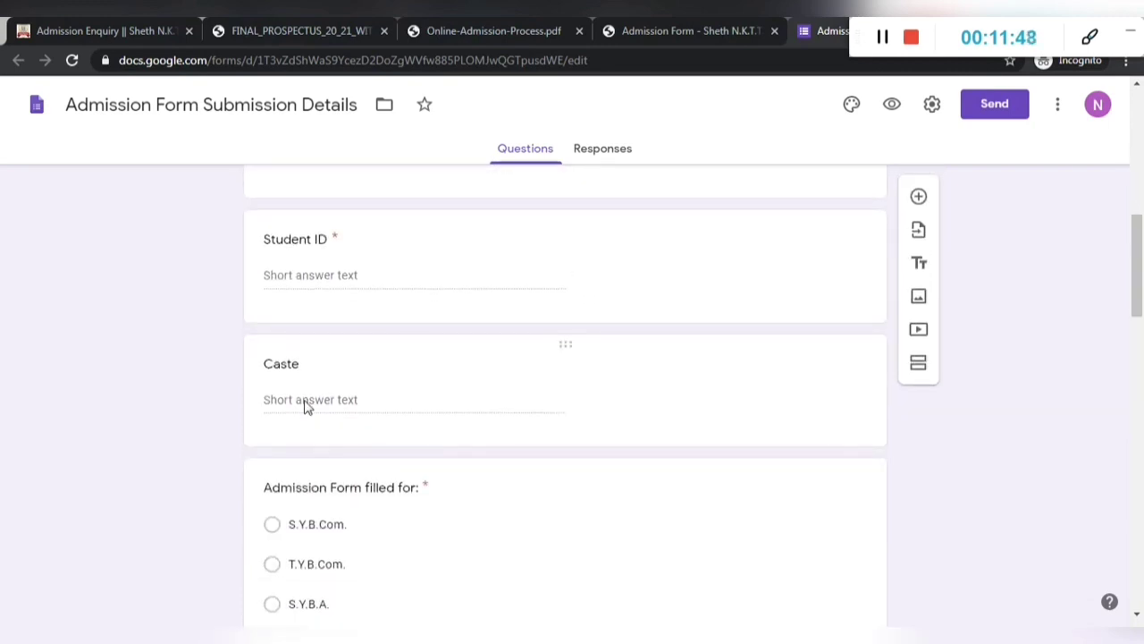
pyautogui.scroll(-1, 304, 405)
pyautogui.scroll(-2, 306, 398)
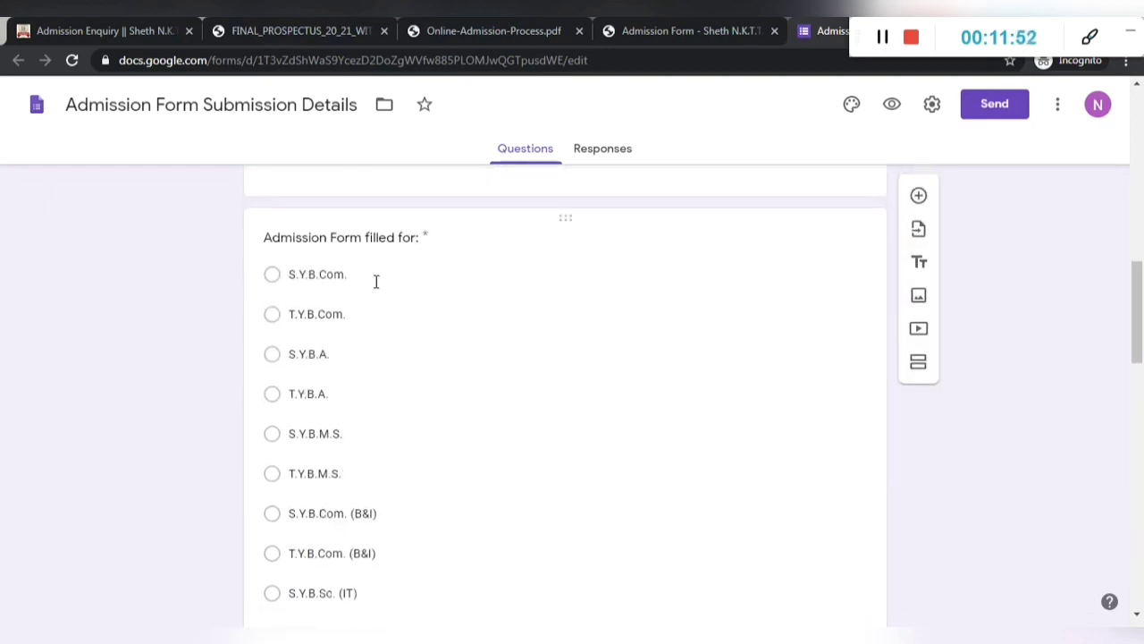
pyautogui.scroll(-1, 376, 284)
pyautogui.scroll(-3, 375, 296)
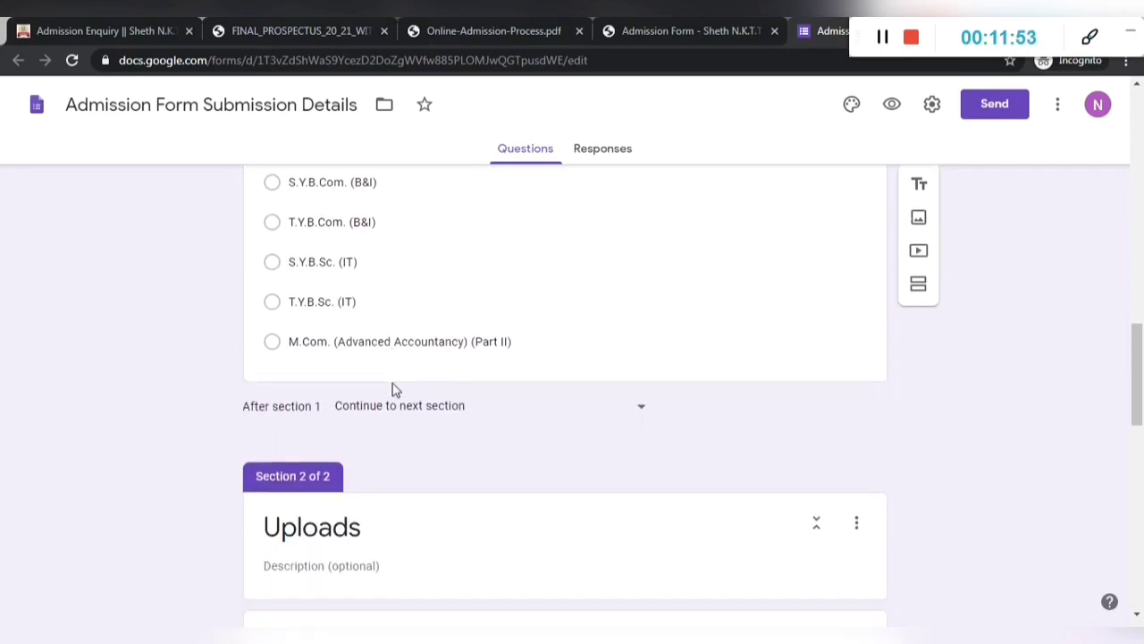
# Step: Review the Uploads section's file, transaction, photograph and remark fields, and return to the college's Admission Enquiry page
pyautogui.scroll(-2, 395, 390)
pyautogui.scroll(-2, 394, 384)
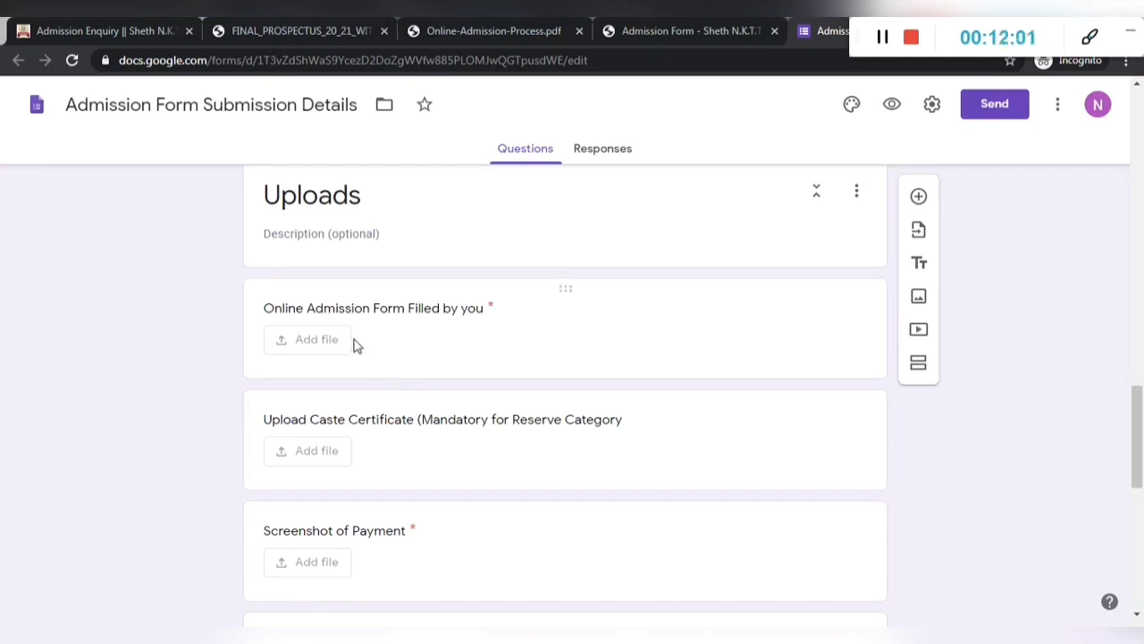
pyautogui.scroll(-1, 355, 346)
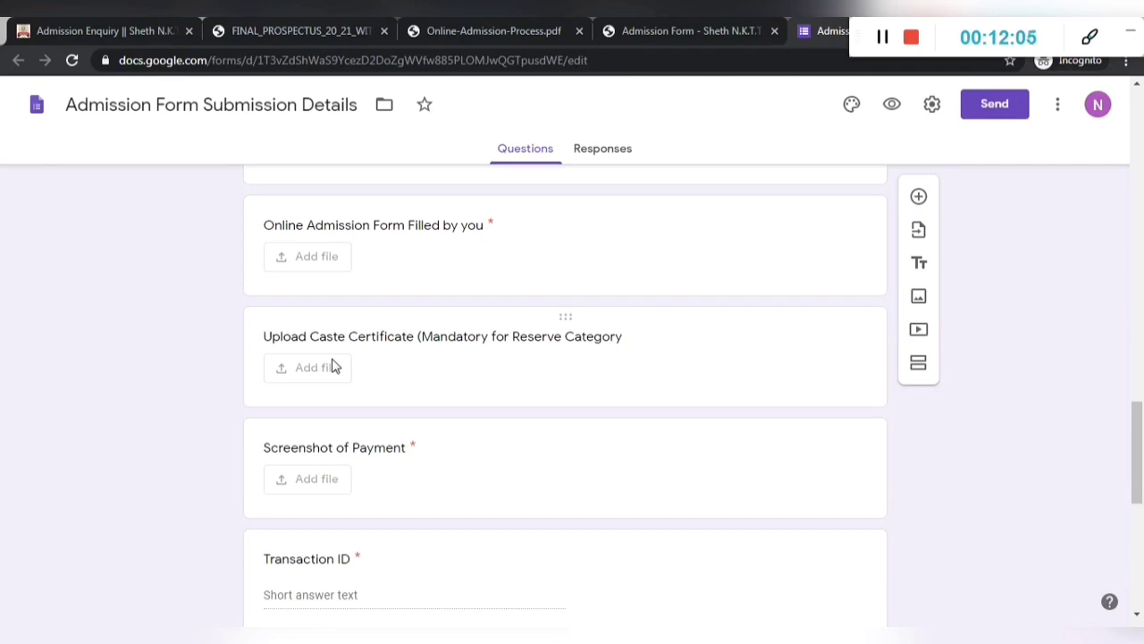
pyautogui.scroll(-2, 332, 365)
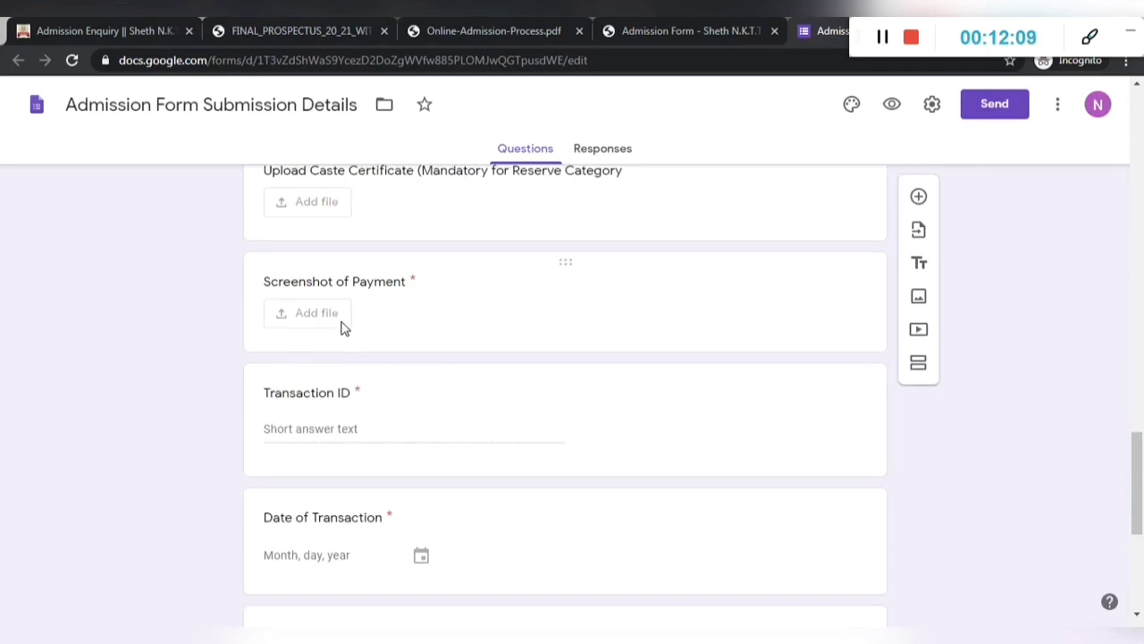
pyautogui.scroll(-1, 323, 404)
pyautogui.scroll(-1, 323, 404)
pyautogui.scroll(-1, 323, 432)
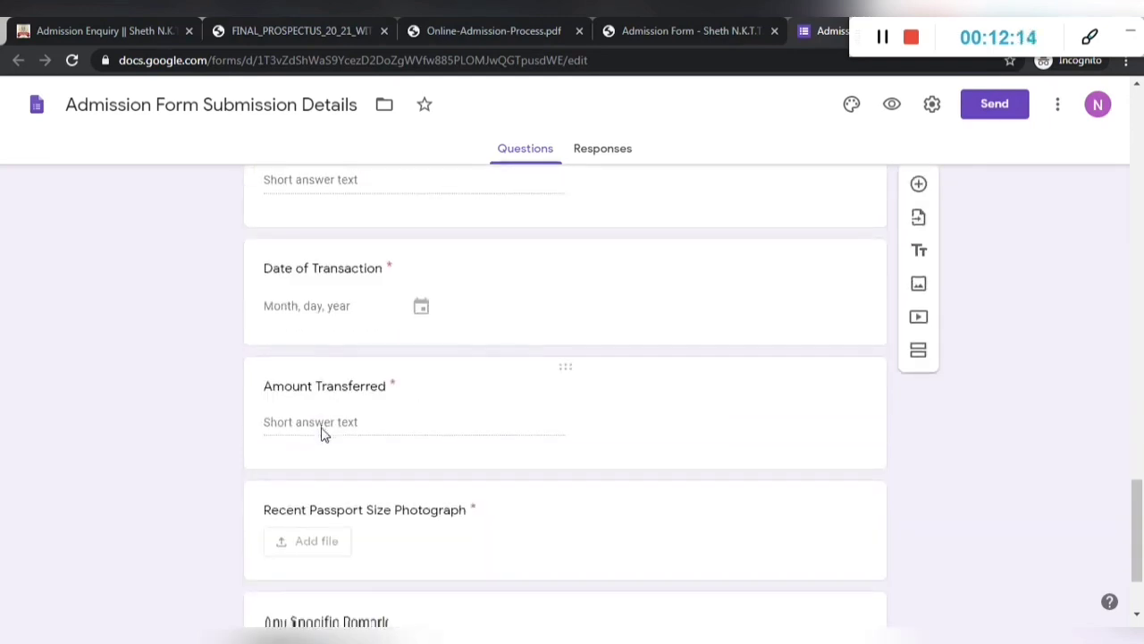
pyautogui.scroll(-2, 337, 401)
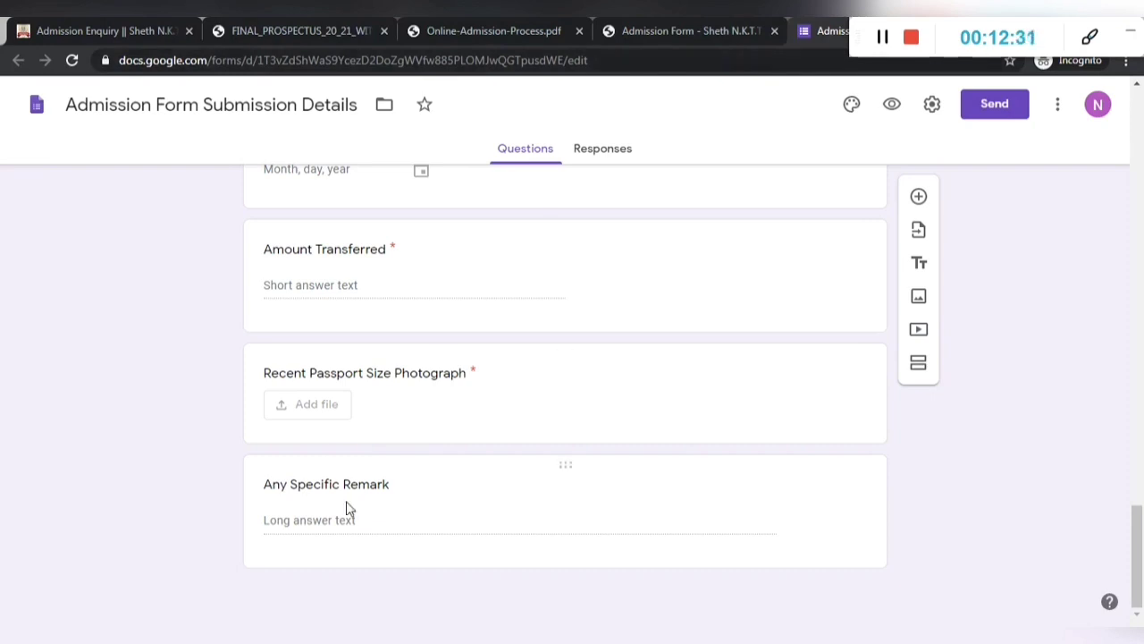
pyautogui.click(131, 30)
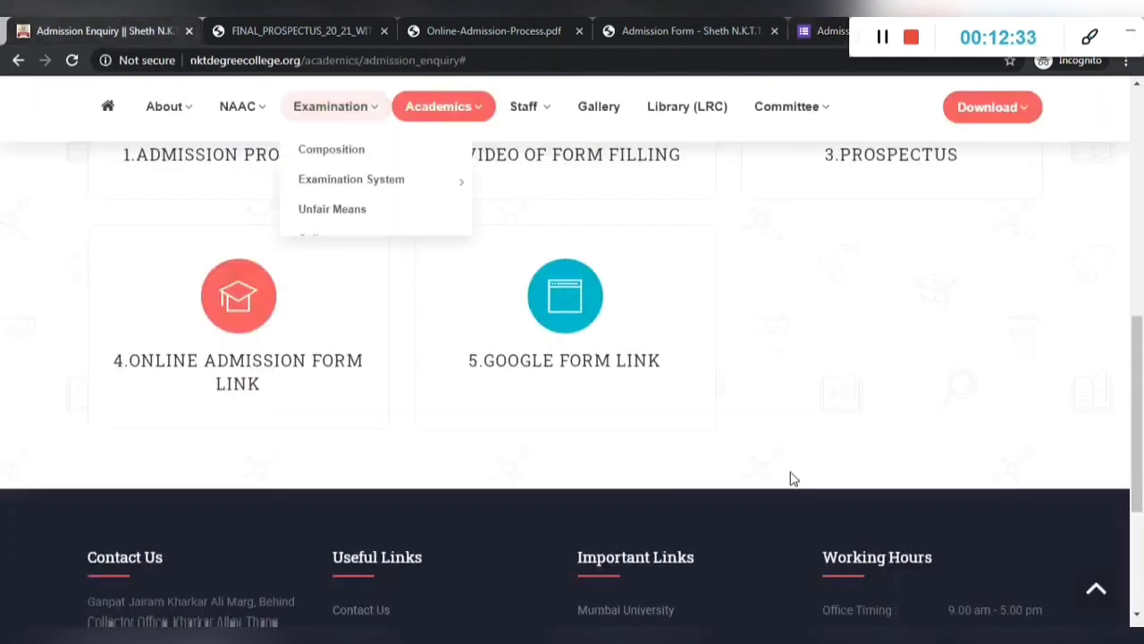